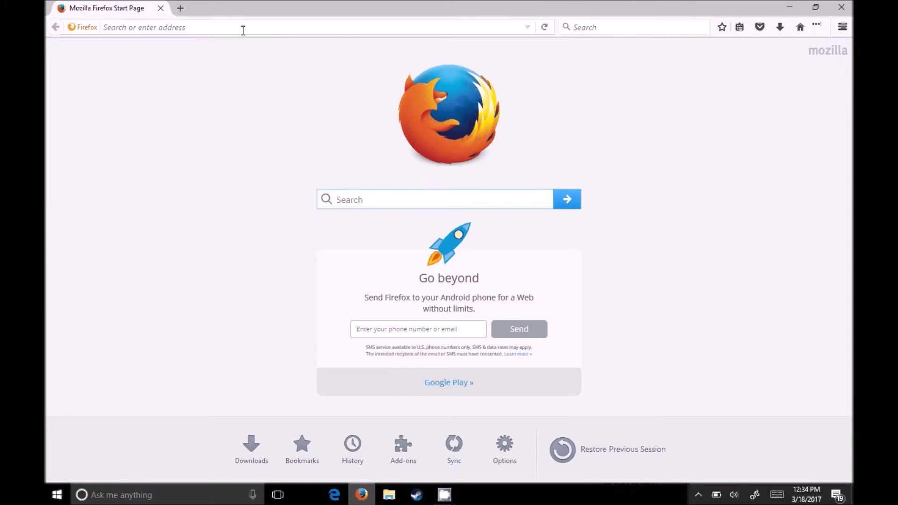
# Go to the irfanview.com homepage in Firefox
pyautogui.click(243, 28)
pyautogui.write('irf')
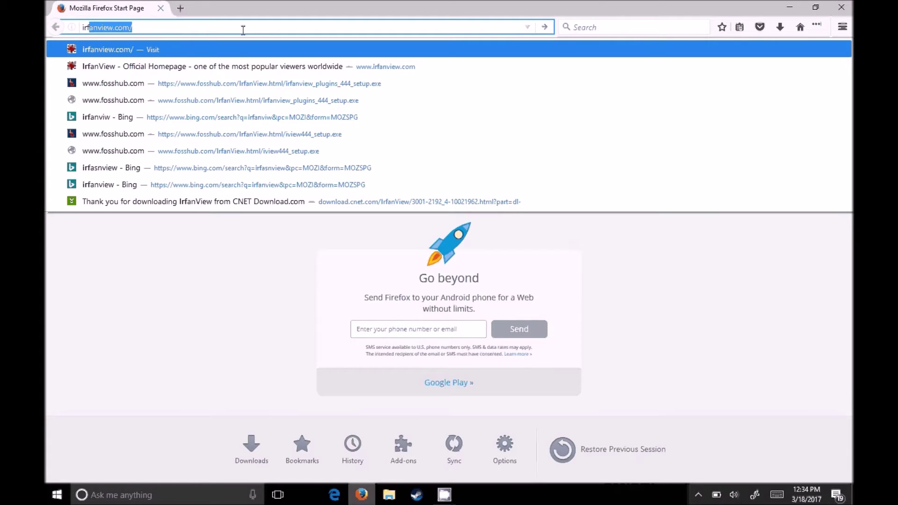
pyautogui.write('v')
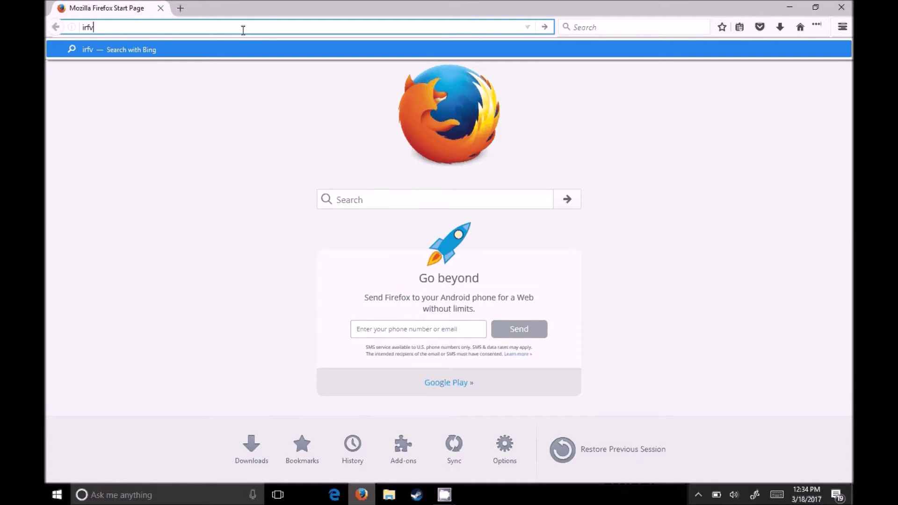
pyautogui.press('BackSpace')
pyautogui.write('anview.co')
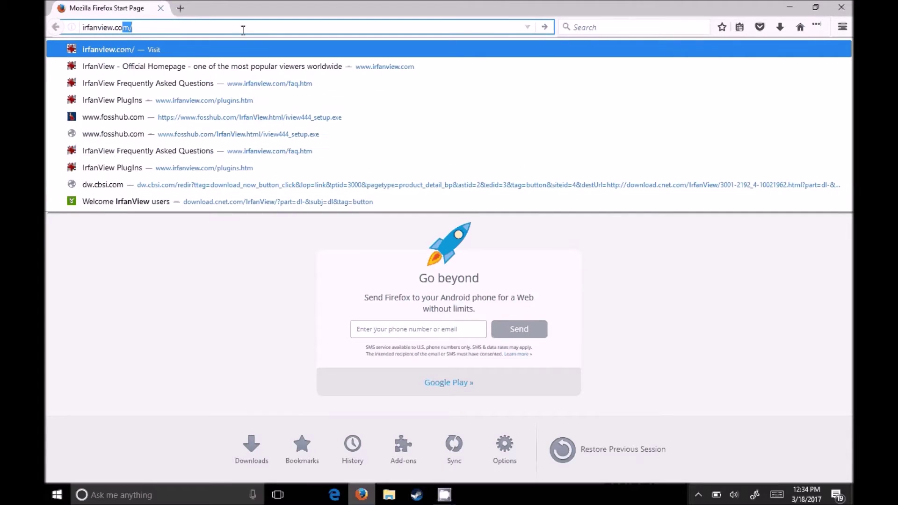
pyautogui.press('Return')
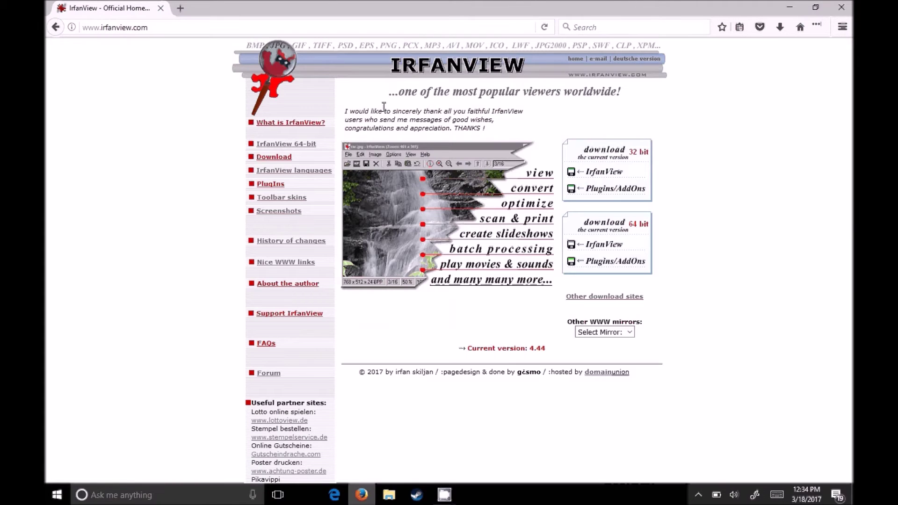
# Download the IrfanView 4.44 installer iview444_setup.exe from FossHub and show the downloads list
pyautogui.click(280, 159)
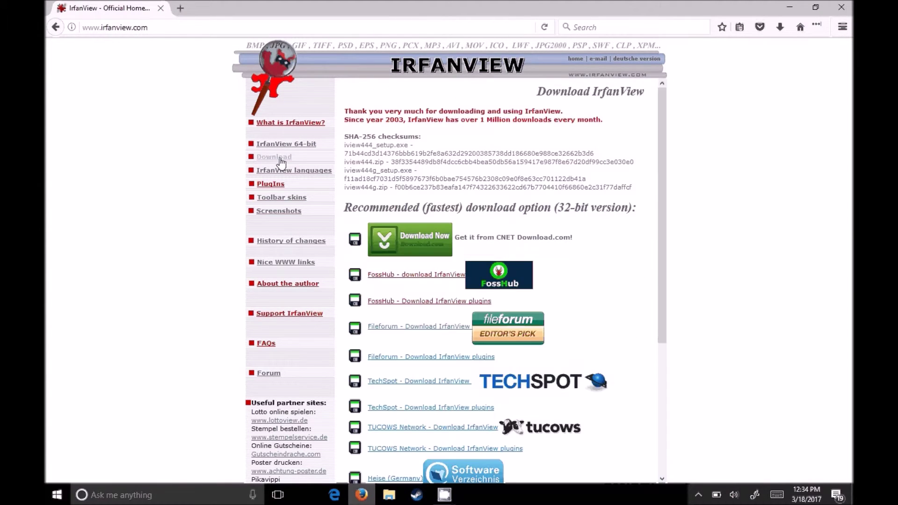
pyautogui.click(423, 277)
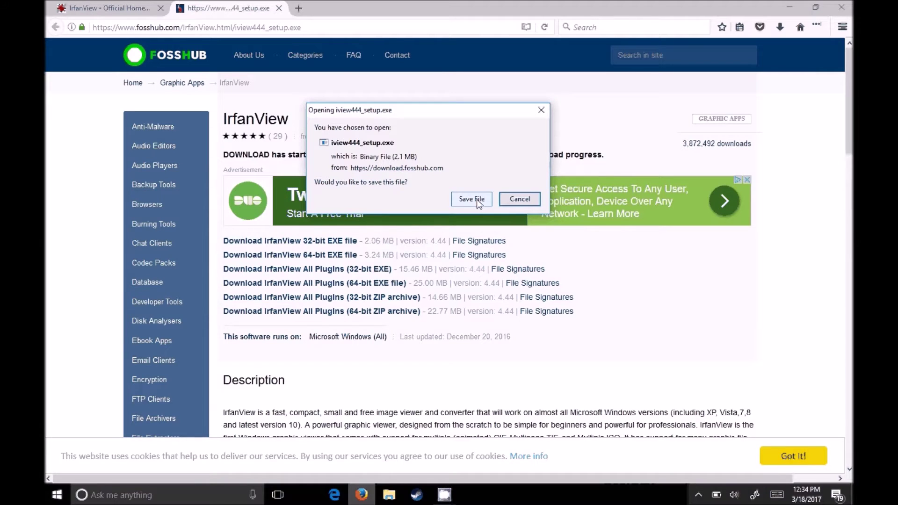
pyautogui.click(471, 199)
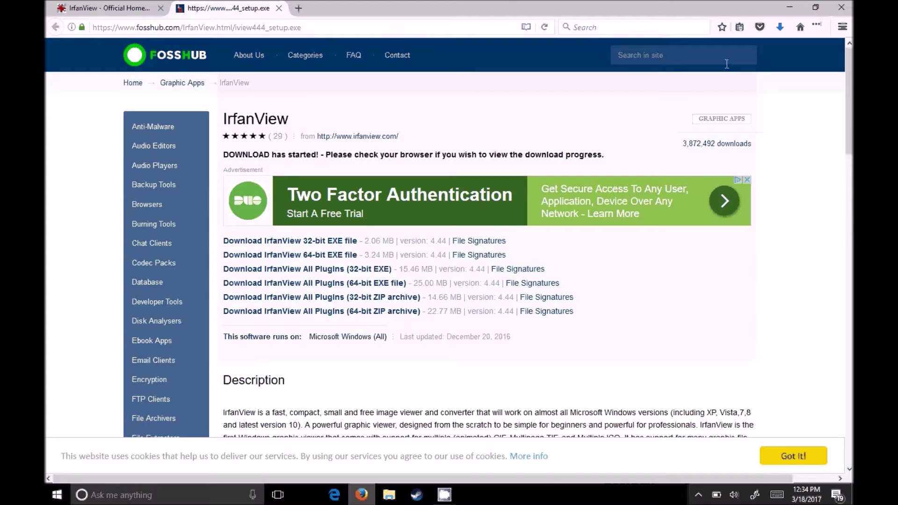
pyautogui.click(779, 27)
# Run iview444_setup.exe and install IrfanView 4.44 without desktop shortcuts, accepting the DCM/ACR/IMA associations
pyautogui.click(733, 45)
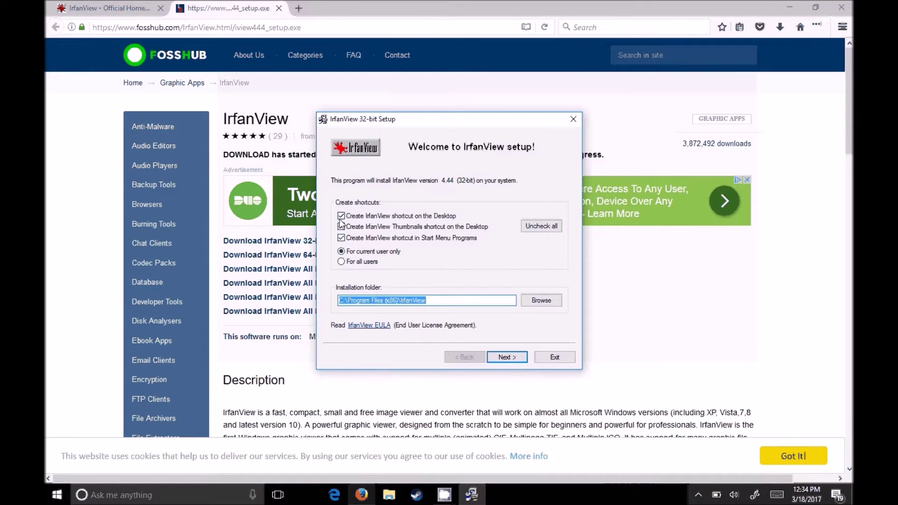
pyautogui.click(341, 216)
pyautogui.click(340, 227)
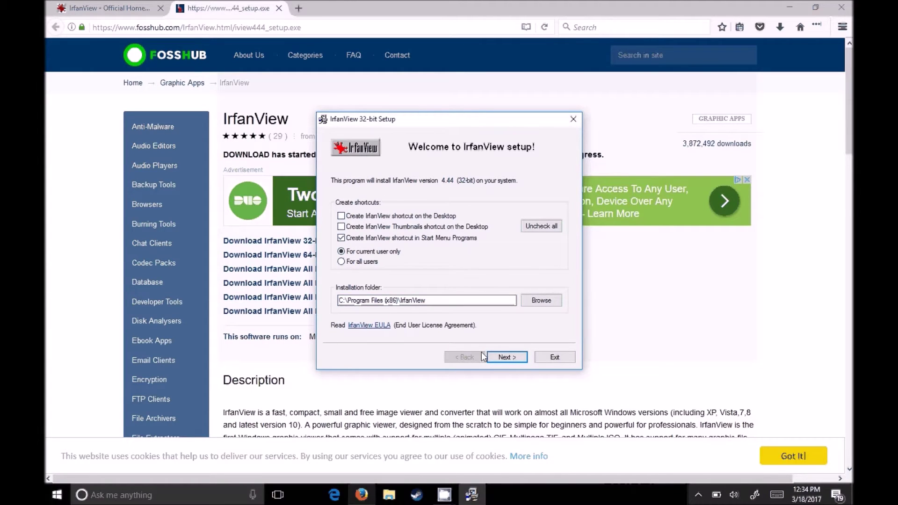
pyautogui.click(506, 357)
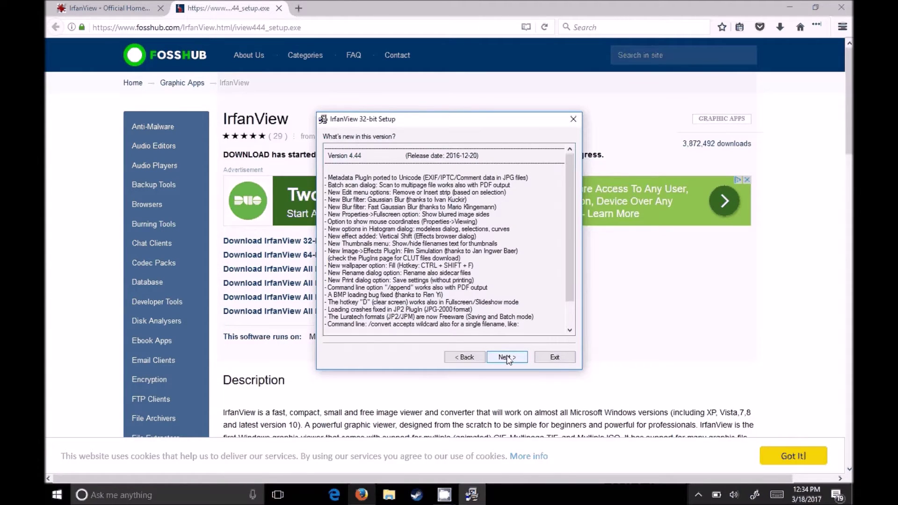
pyautogui.click(508, 357)
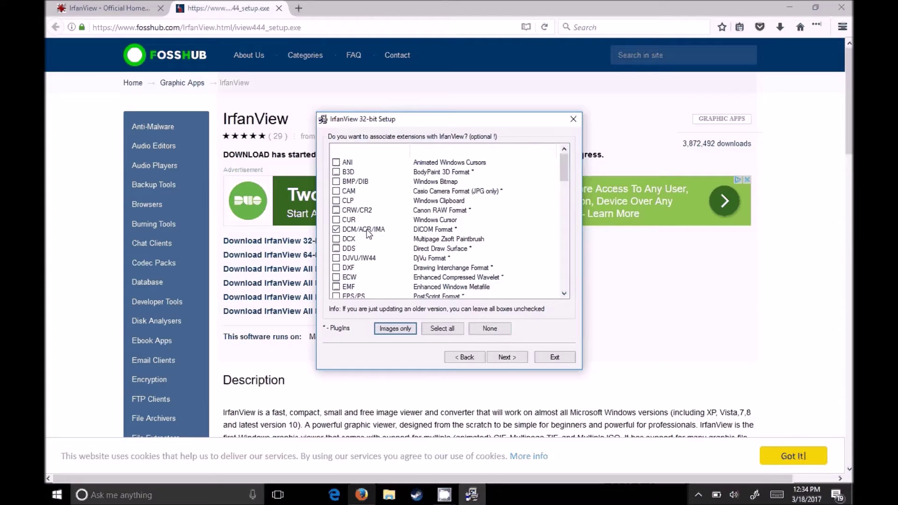
pyautogui.click(508, 358)
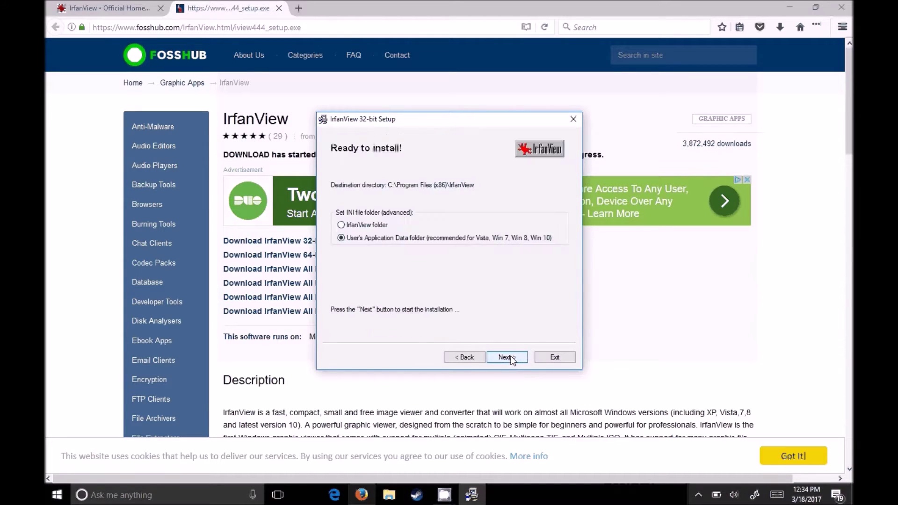
pyautogui.click(511, 360)
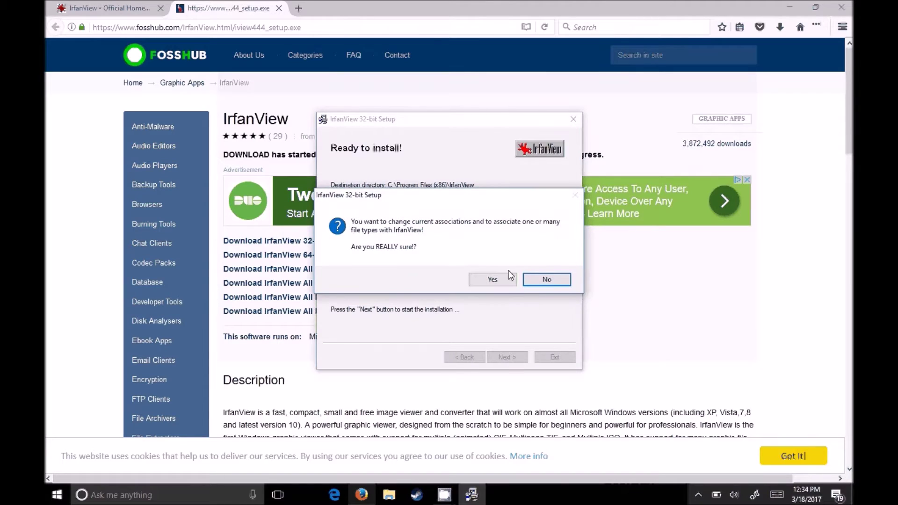
pyautogui.click(504, 280)
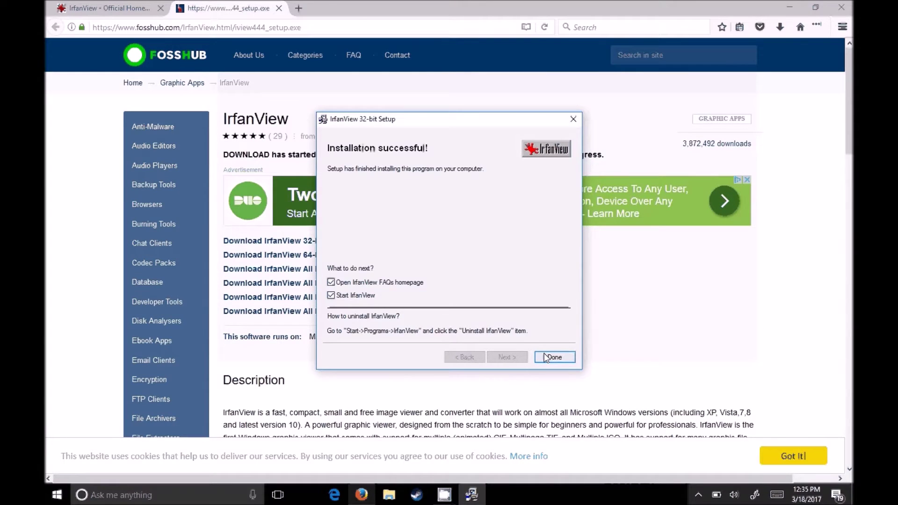
# Finish setup without FAQs or launching IrfanView, then save irfanview_plugins_444_setup.exe from FossHub
pyautogui.click(331, 282)
pyautogui.click(331, 295)
pyautogui.click(550, 357)
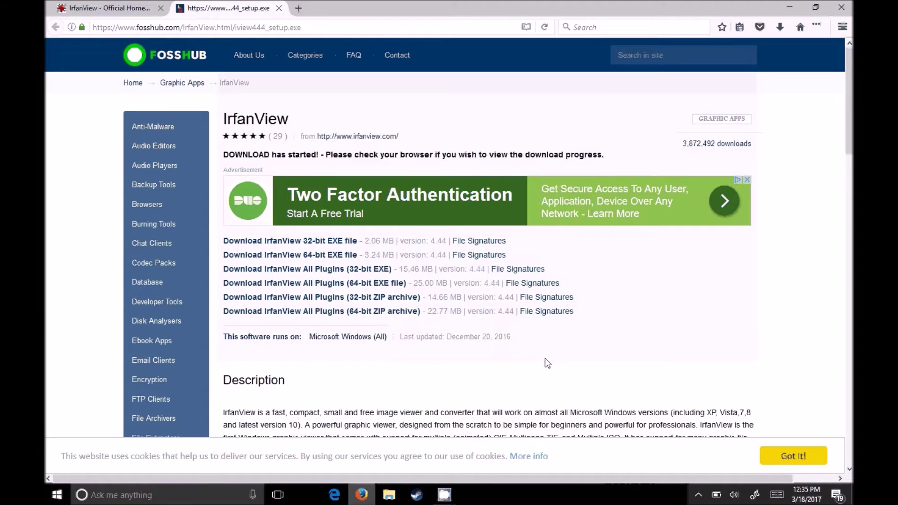
pyautogui.click(330, 274)
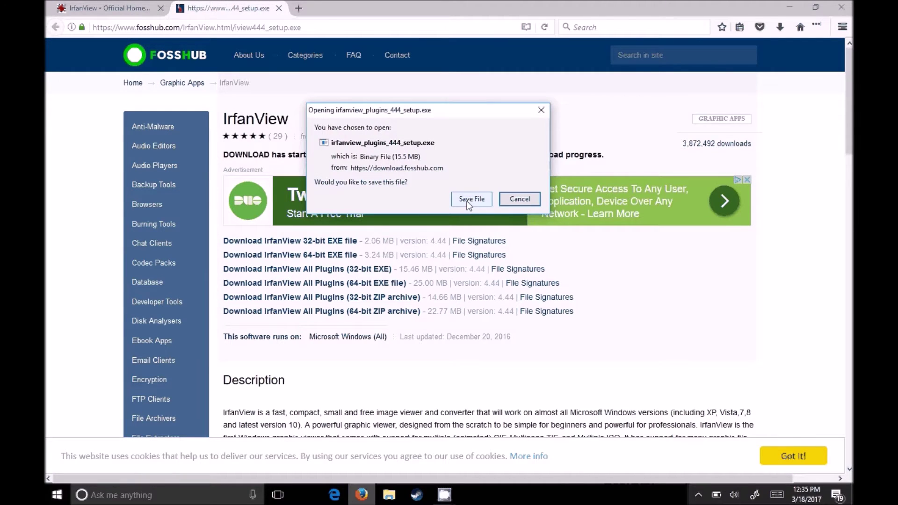
pyautogui.click(467, 199)
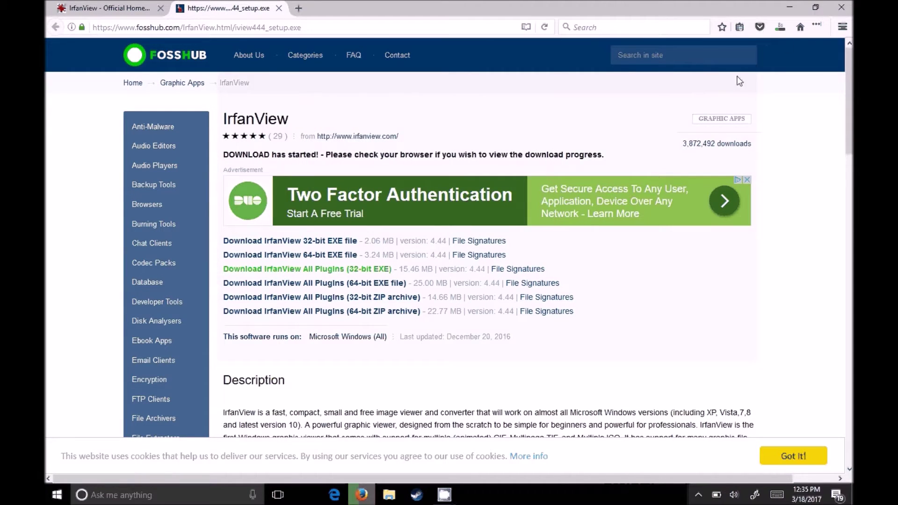
# Run the plugins installer into the IrfanView folder, acknowledge success, and return to the homepage tab
pyautogui.click(782, 30)
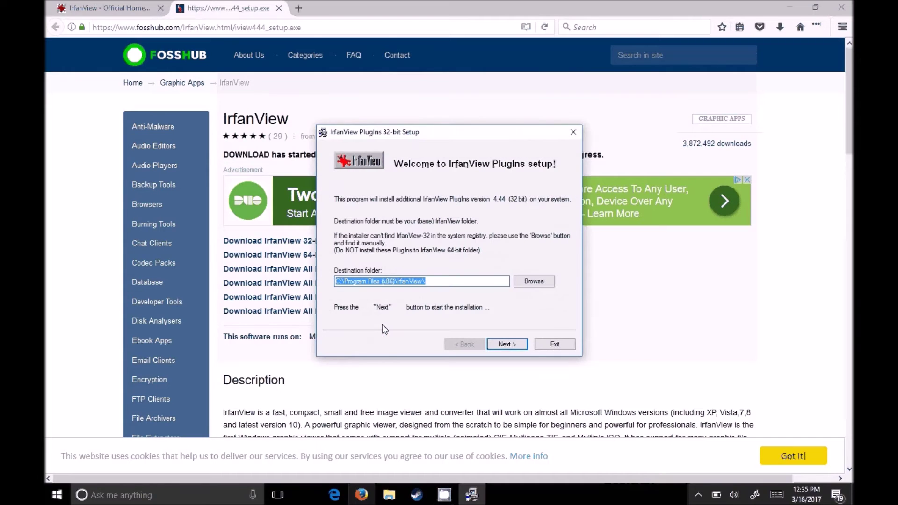
pyautogui.click(508, 345)
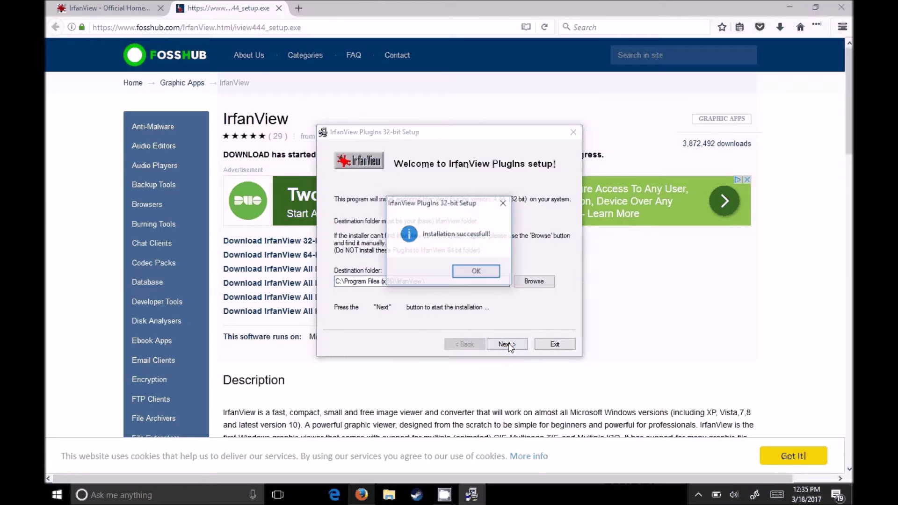
pyautogui.click(475, 271)
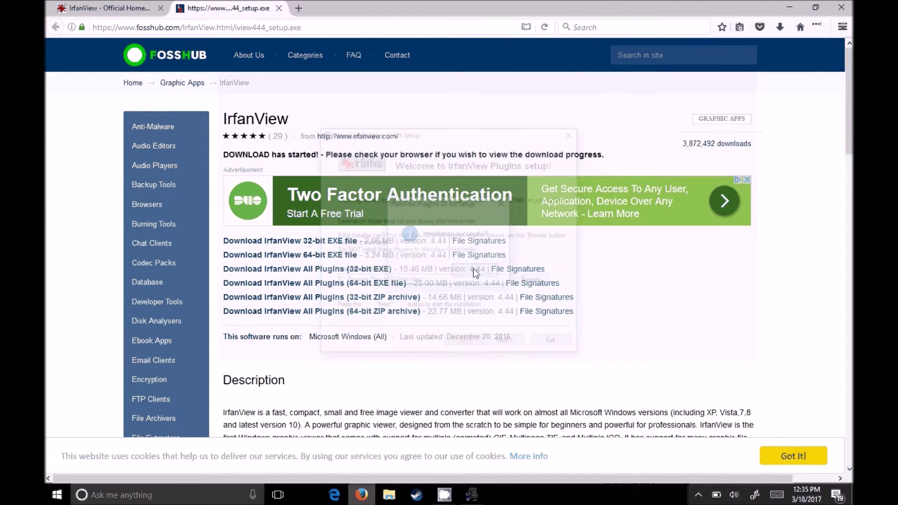
pyautogui.click(78, 10)
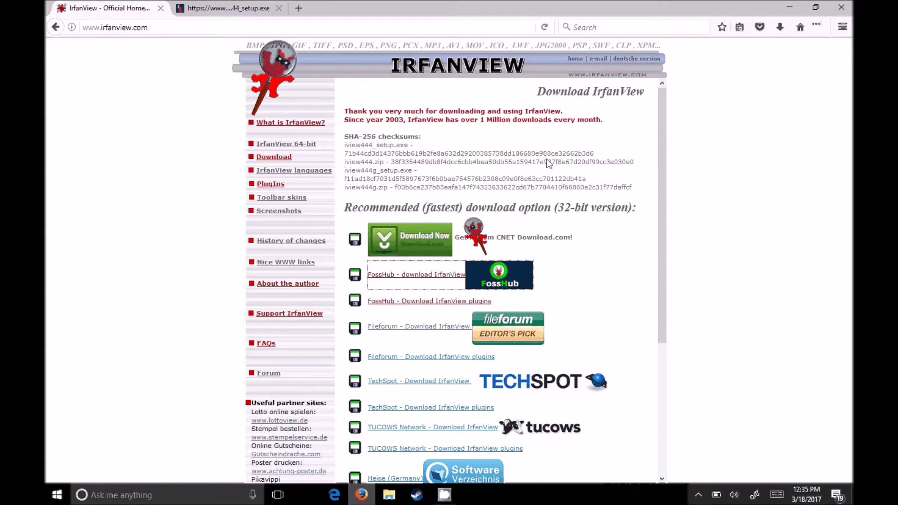
# View the 'About the author' and 'Support IrfanView' pages, then close the IrfanView and FossHub tabs
pyautogui.click(308, 283)
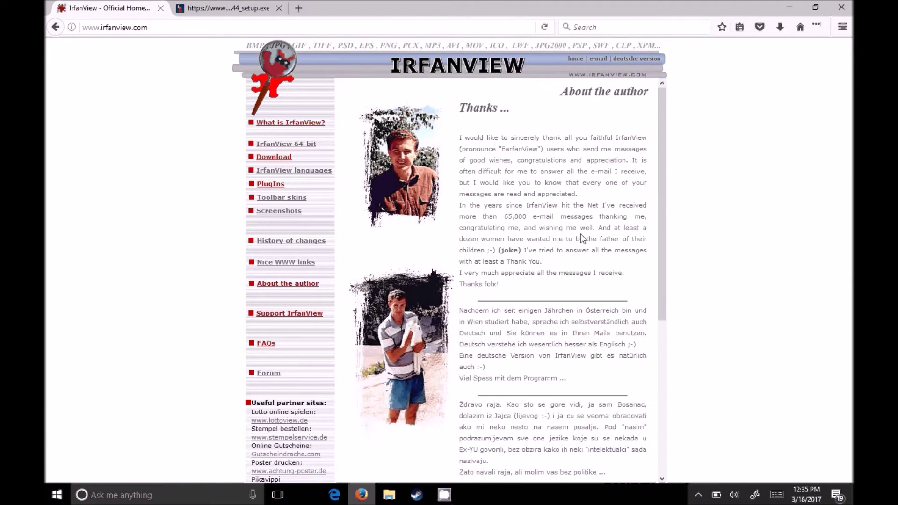
pyautogui.click(307, 316)
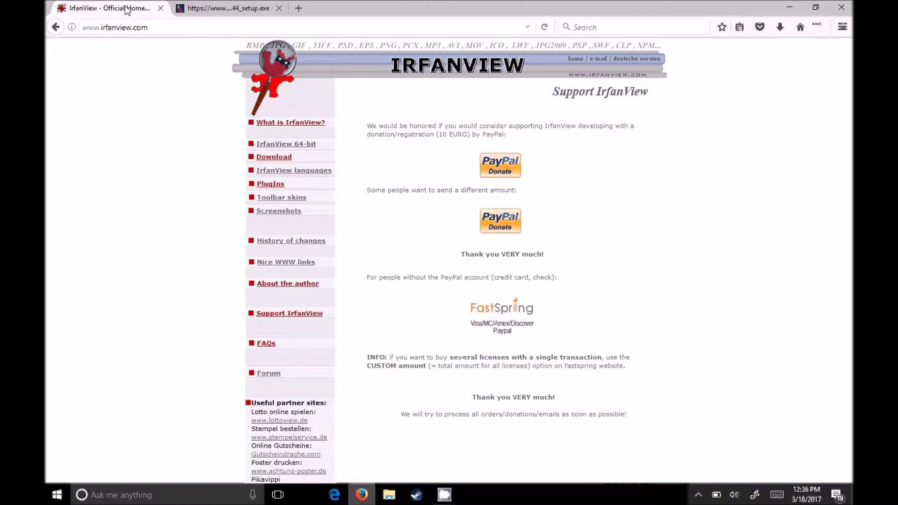
pyautogui.click(160, 9)
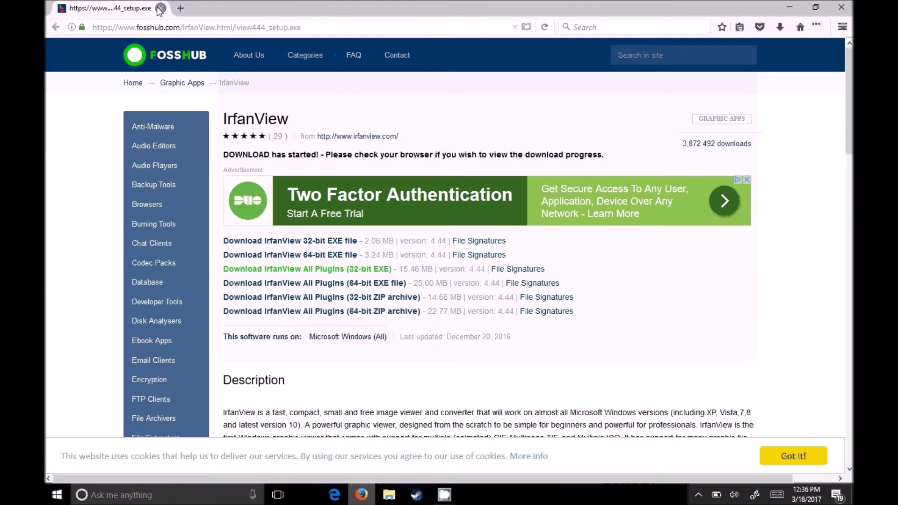
pyautogui.click(160, 8)
# Open File Explorer at the images folder on LEXAR (D:) showing the 27 scan files
pyautogui.click(393, 496)
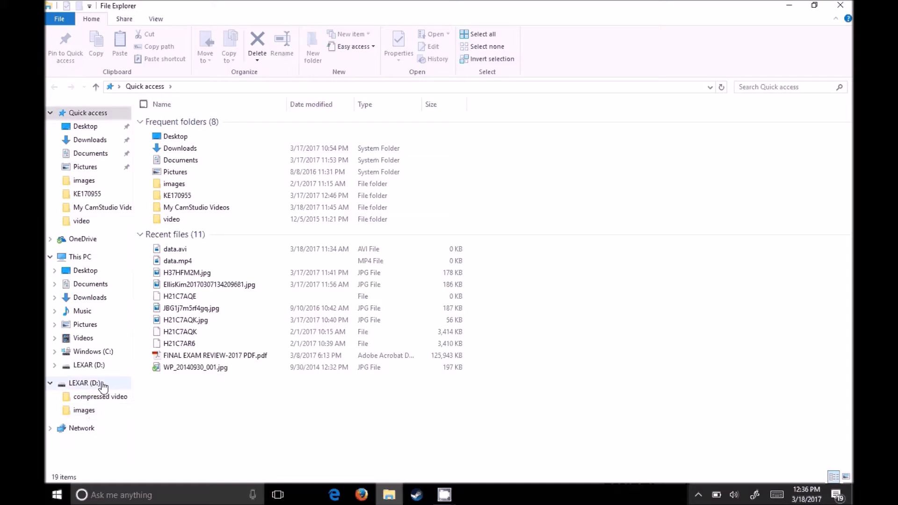
pyautogui.click(88, 415)
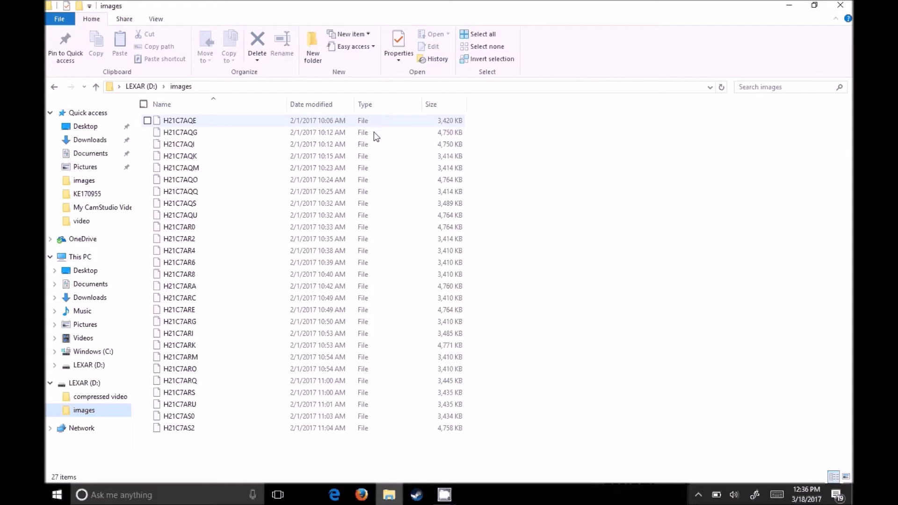
pyautogui.click(160, 495)
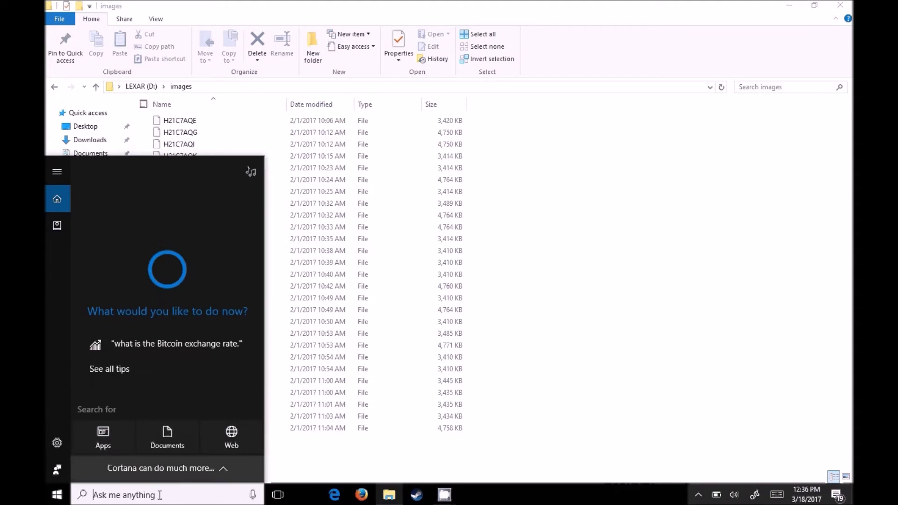
# Launch Command Prompt via search and switch to drive D:
pyautogui.write('cmd')
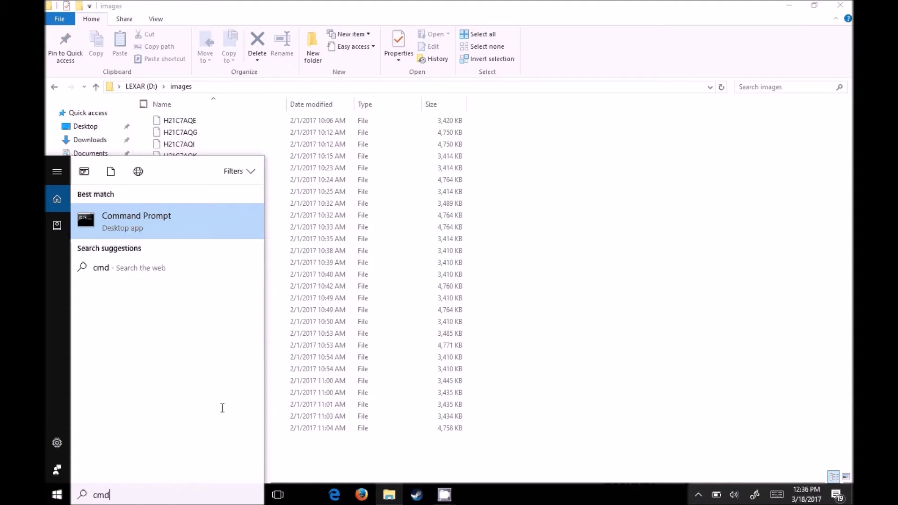
pyautogui.click(218, 227)
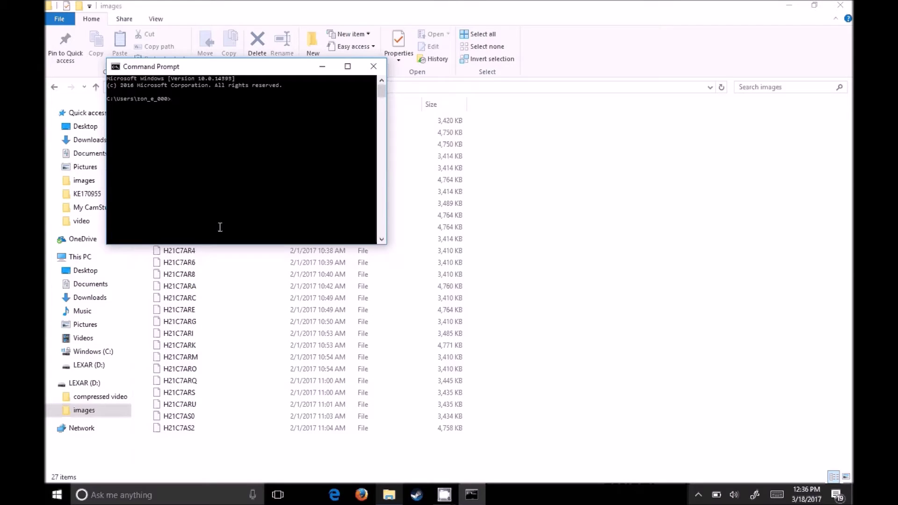
pyautogui.write('d:')
pyautogui.press('Return')
# Change directory to D:\images using the path copied from Explorer's address bar
pyautogui.write('cd')
pyautogui.moveTo(277, 69); pyautogui.dragTo(307, 139)
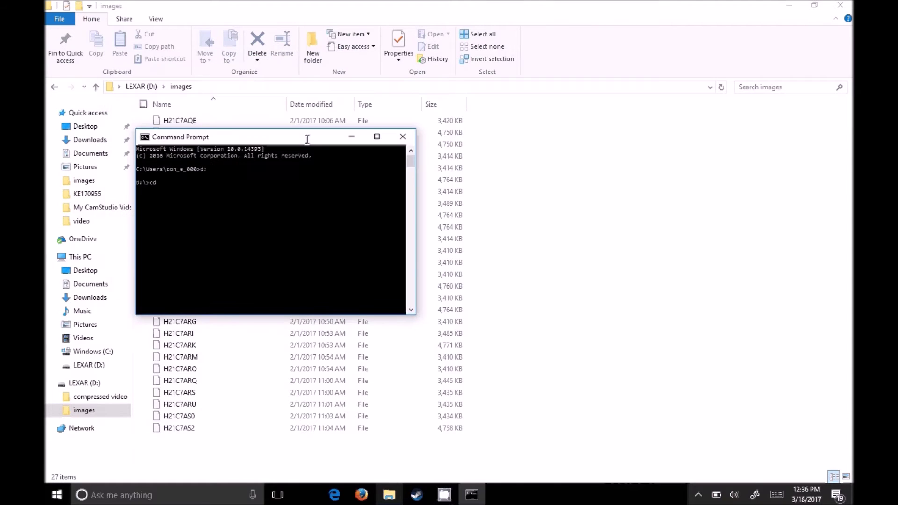
pyautogui.click(277, 85)
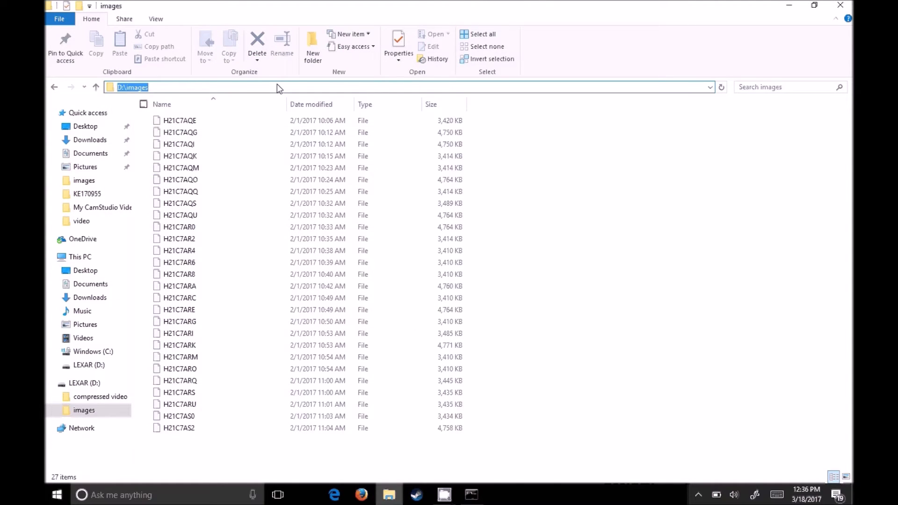
pyautogui.click(277, 84)
pyautogui.moveTo(231, 87); pyautogui.dragTo(45, 87)
pyautogui.hotkey('alt', 'Tab')
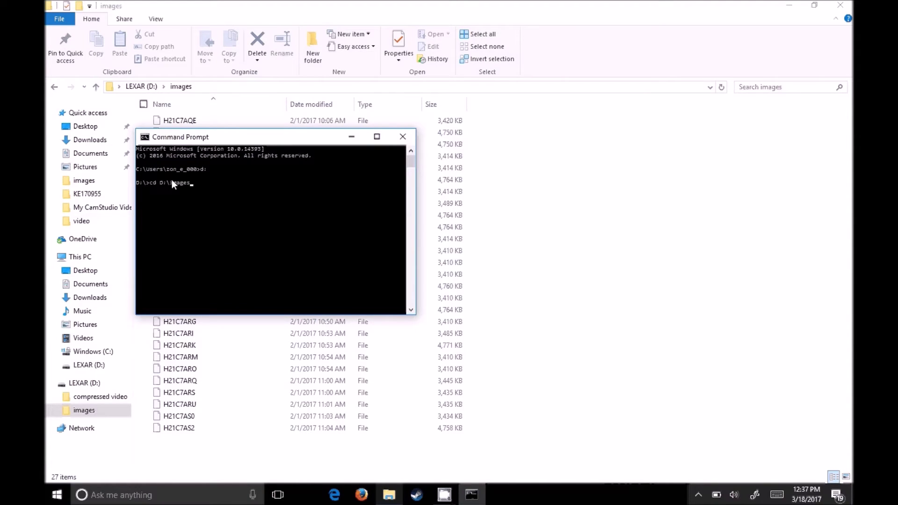
pyautogui.press('Return')
# Run rename *.* *.DCM, confirm Explorer lists DCM files, and close Command Prompt
pyautogui.write('rename *.* *.DCM')
pyautogui.press('Return')
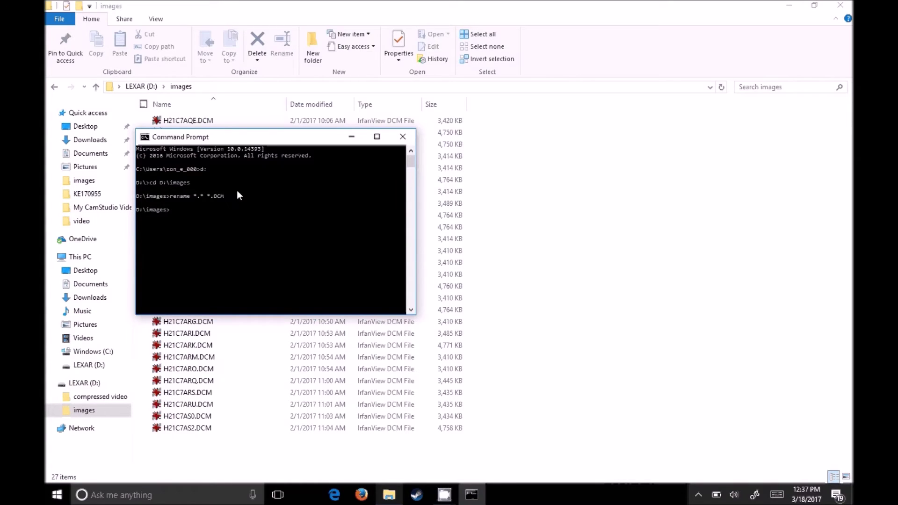
pyautogui.moveTo(260, 144); pyautogui.dragTo(559, 197)
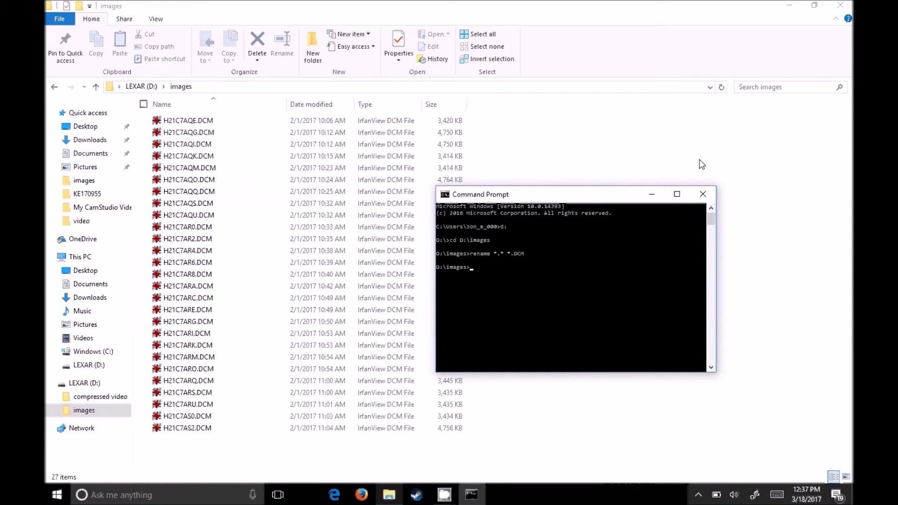
pyautogui.click(701, 195)
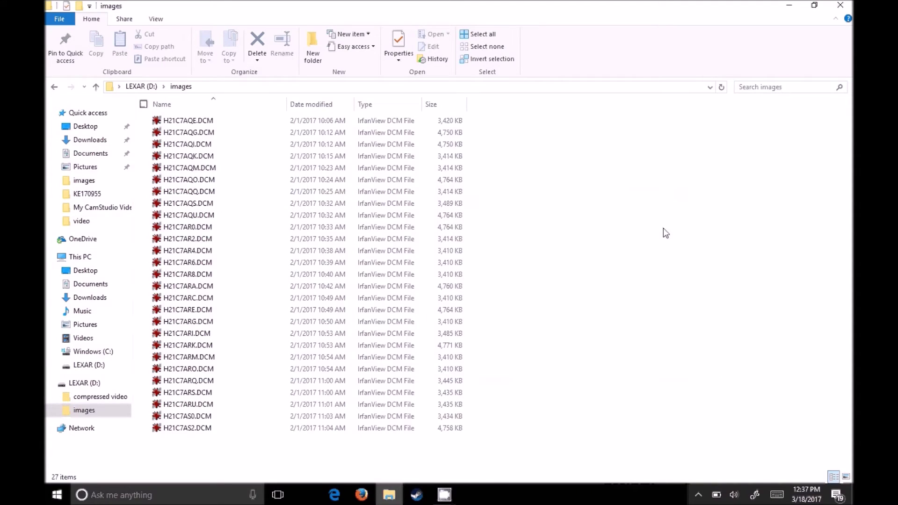
# Launch IrfanView 4.44 from Windows search and open File > Batch Conversion/Rename
pyautogui.click(104, 496)
pyautogui.write('irfan')
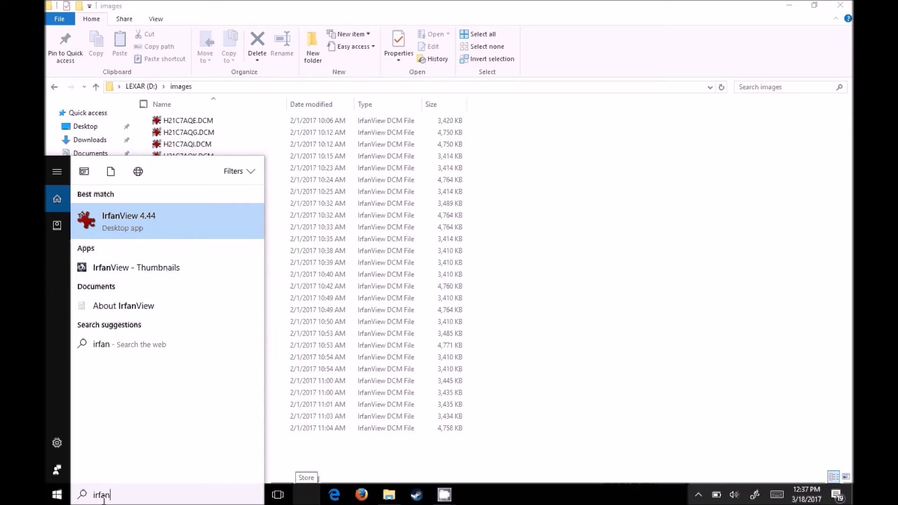
pyautogui.write('view')
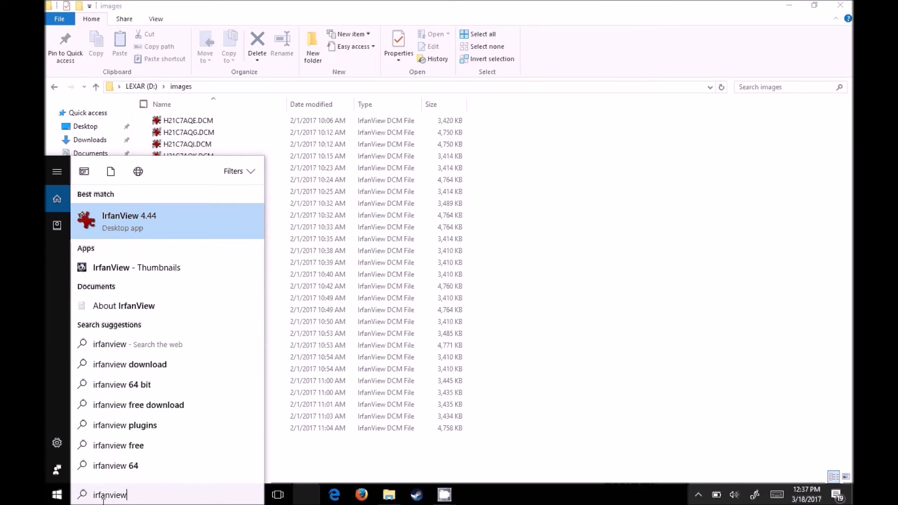
pyautogui.press('Return')
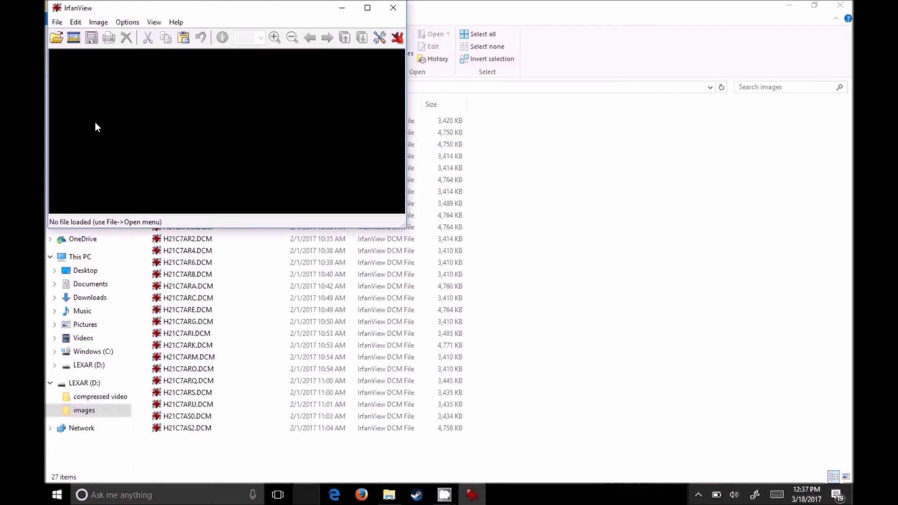
pyautogui.click(57, 23)
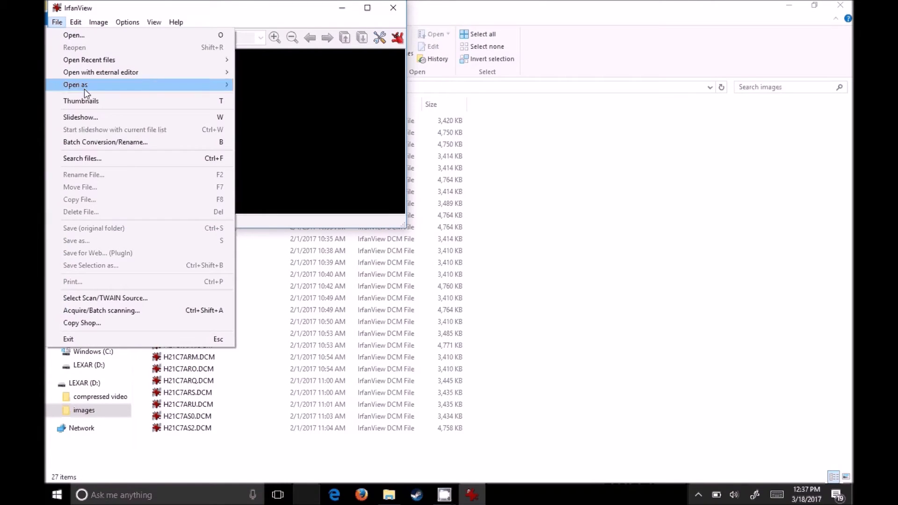
pyautogui.click(98, 147)
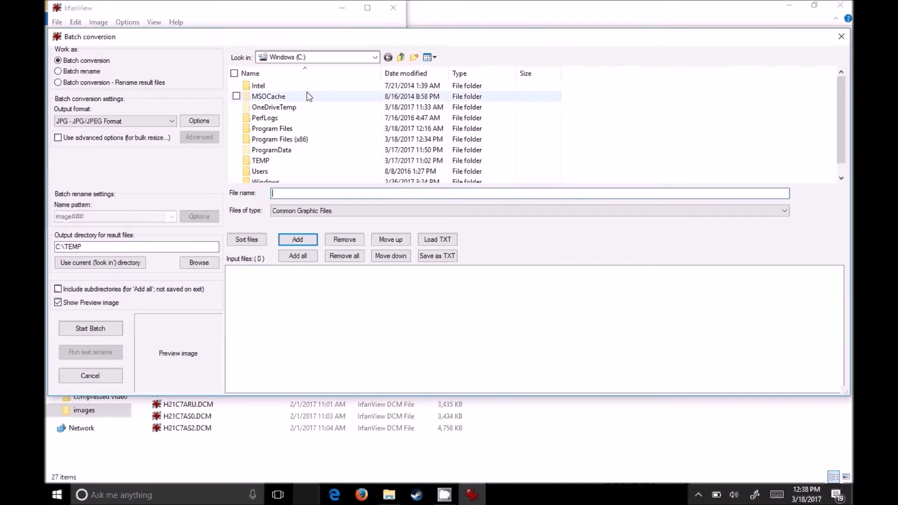
# Browse to D:\images, set Files of type to All files (*.*), and add all 27 DCM files
pyautogui.click(374, 57)
pyautogui.click(375, 58)
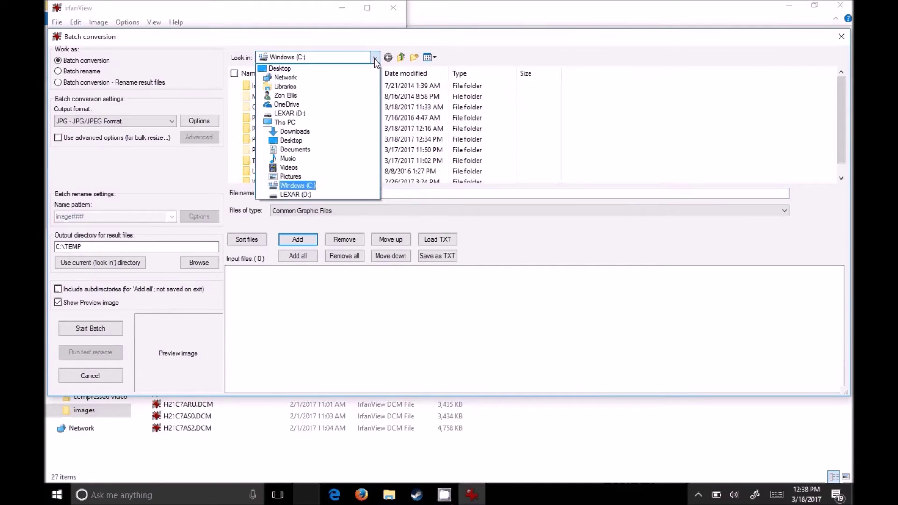
pyautogui.click(303, 195)
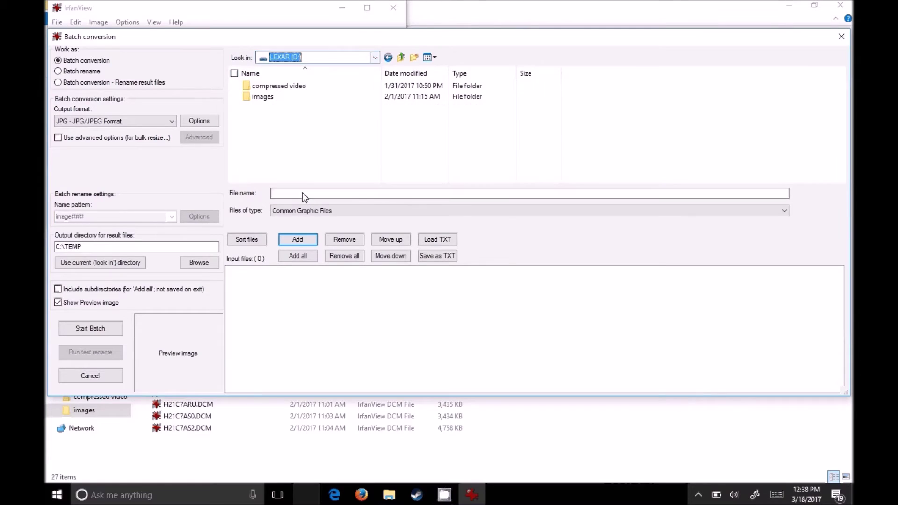
pyautogui.doubleClick(263, 97)
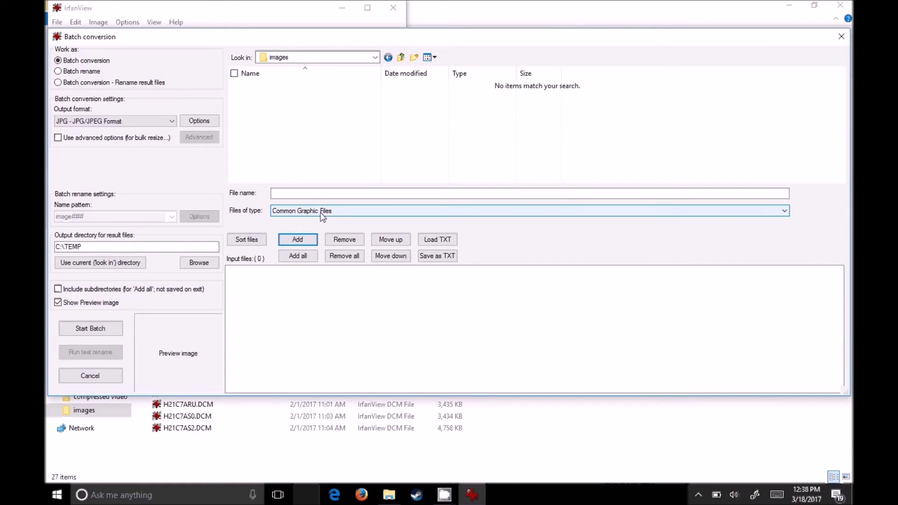
pyautogui.click(785, 211)
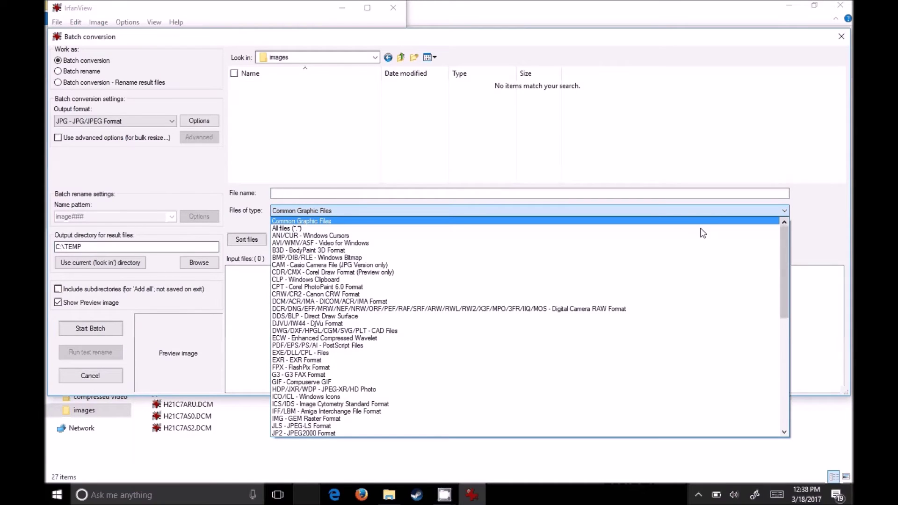
pyautogui.click(365, 229)
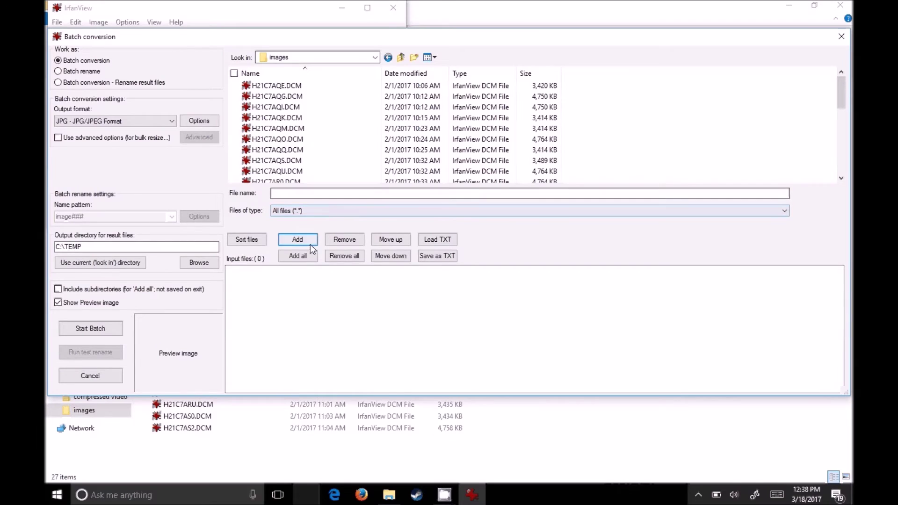
pyautogui.click(309, 256)
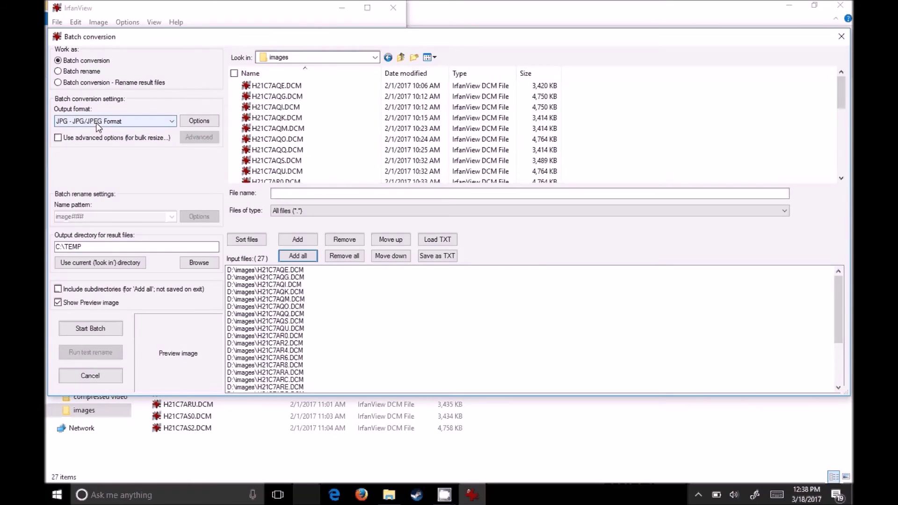
# Keep JPEG quality at 100, output to D:\images, and start converting the 27 scans
pyautogui.click(192, 122)
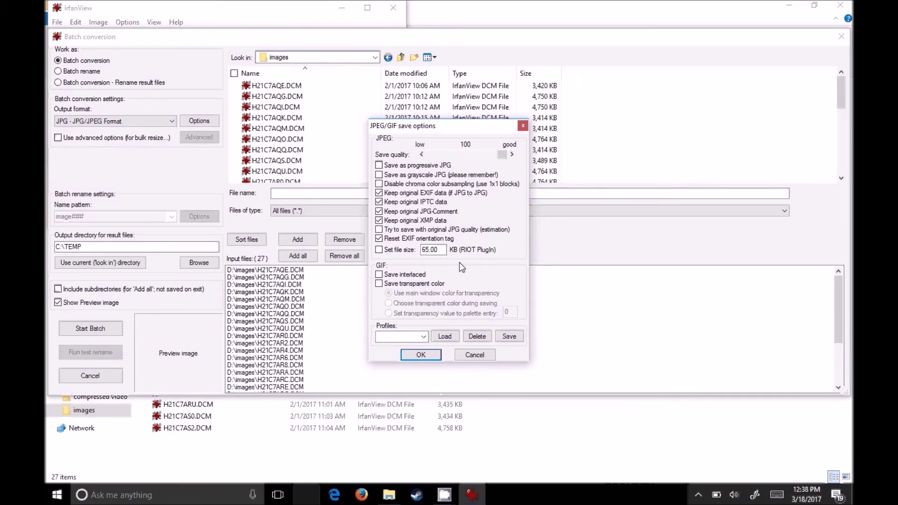
pyautogui.click(419, 355)
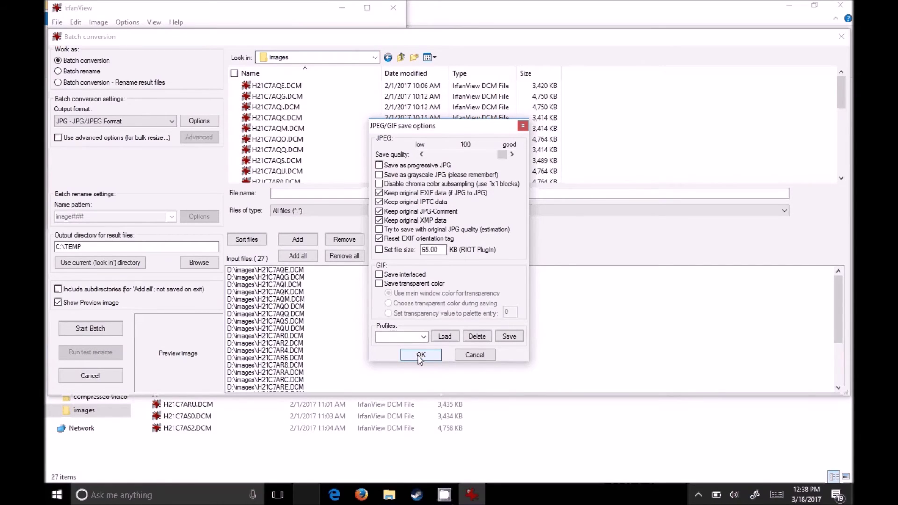
pyautogui.click(420, 355)
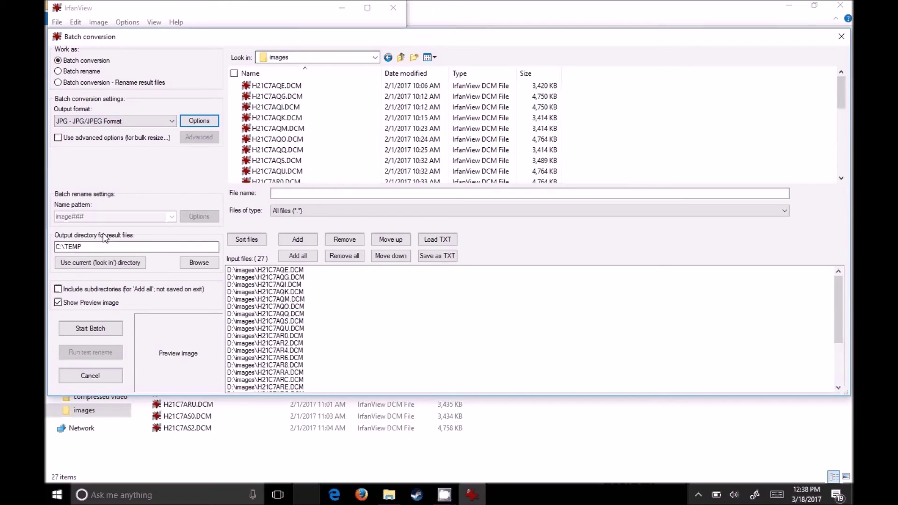
pyautogui.click(98, 266)
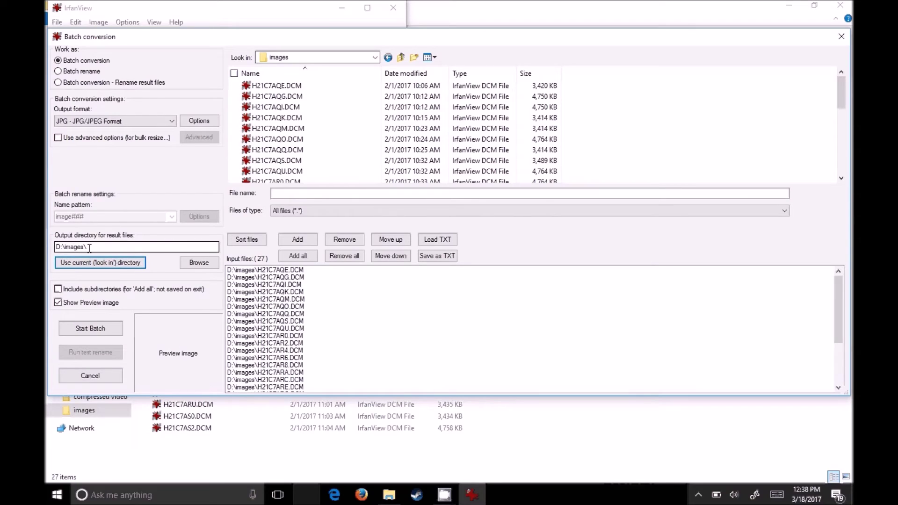
pyautogui.click(83, 328)
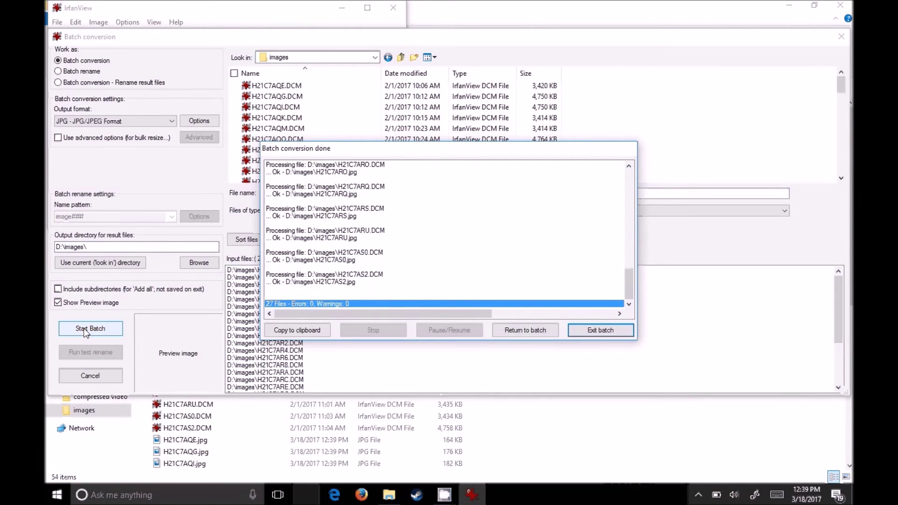
# Exit the batch tool once all 27 DCM scans are converted to JPG
pyautogui.click(604, 329)
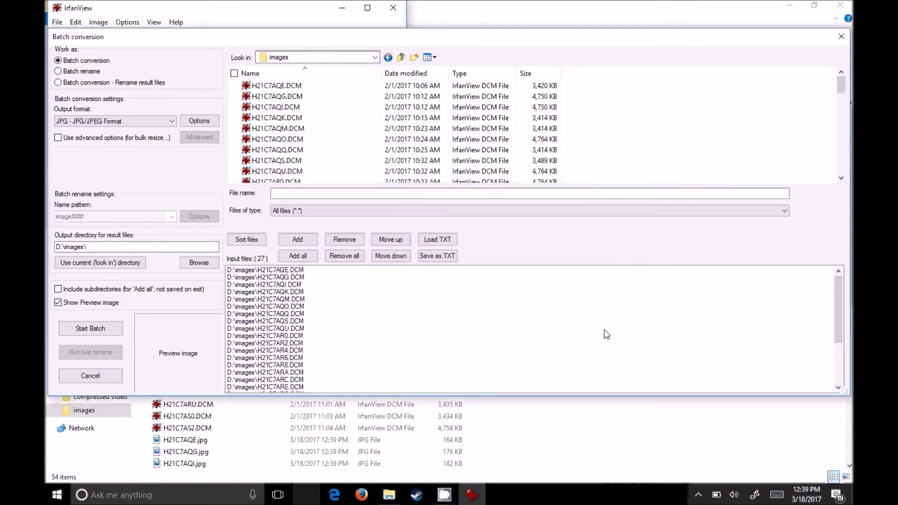
# Close IrfanView and preview the converted H21C7AQE.jpg from the images folder in Photos
pyautogui.click(397, 10)
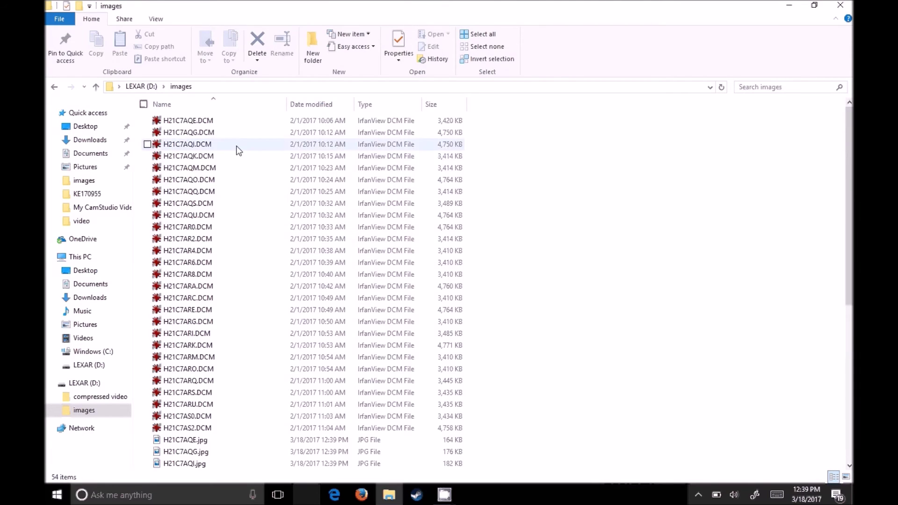
pyautogui.scroll(-5, 283, 158)
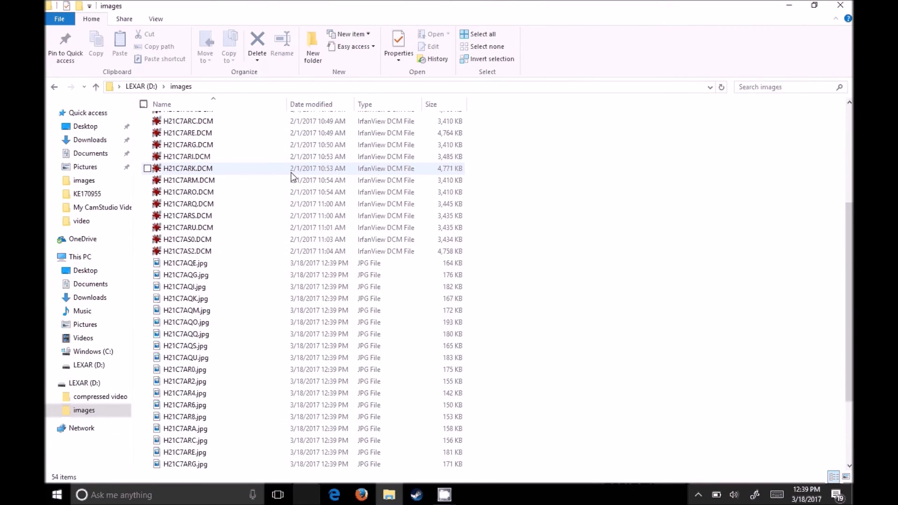
pyautogui.scroll(-3, 290, 177)
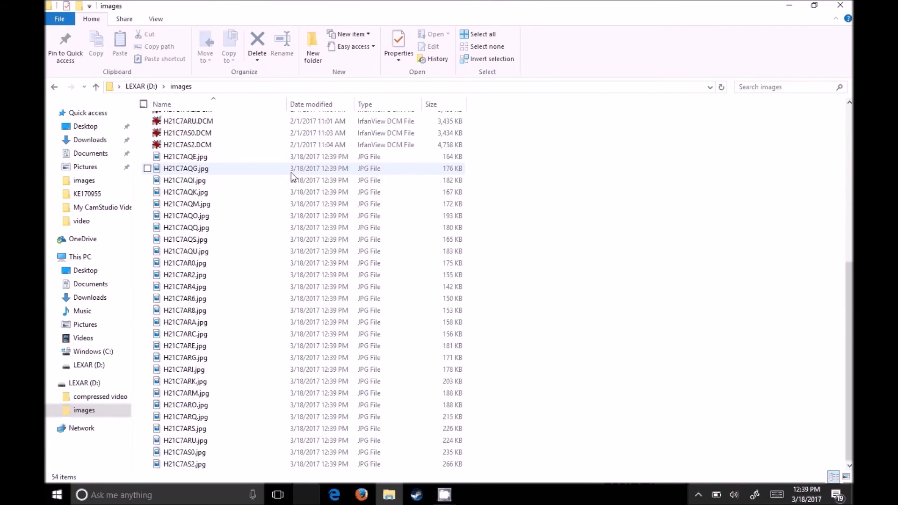
pyautogui.doubleClick(221, 161)
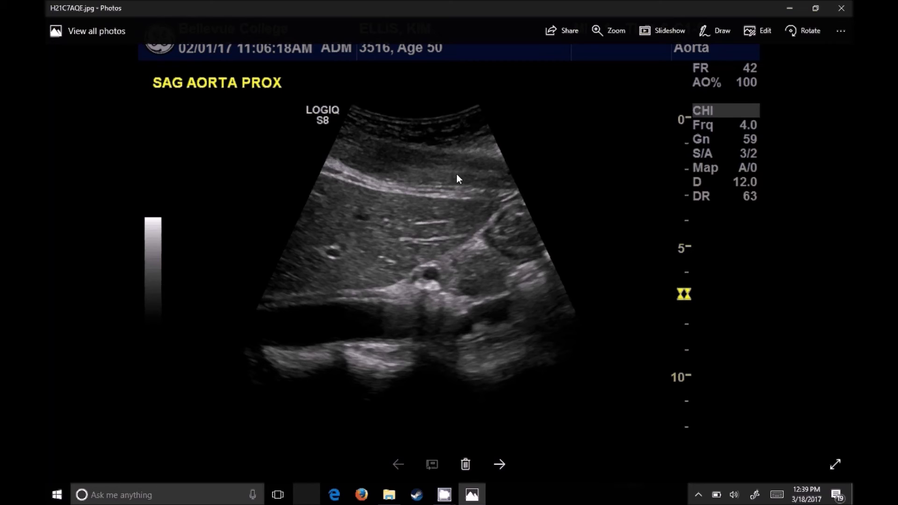
pyautogui.click(840, 12)
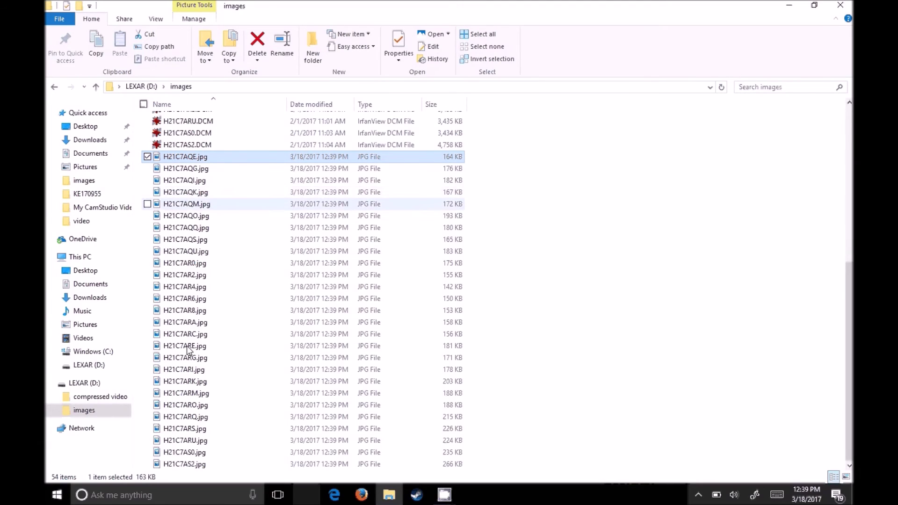
# Launch Microsoft PowerPoint 2010 by searching 'powe' from the Start menu
pyautogui.click(57, 499)
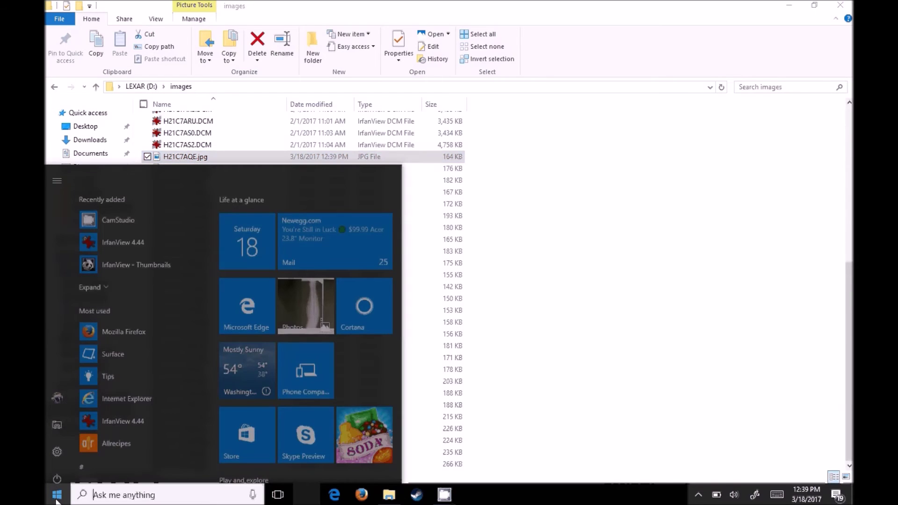
pyautogui.click(143, 497)
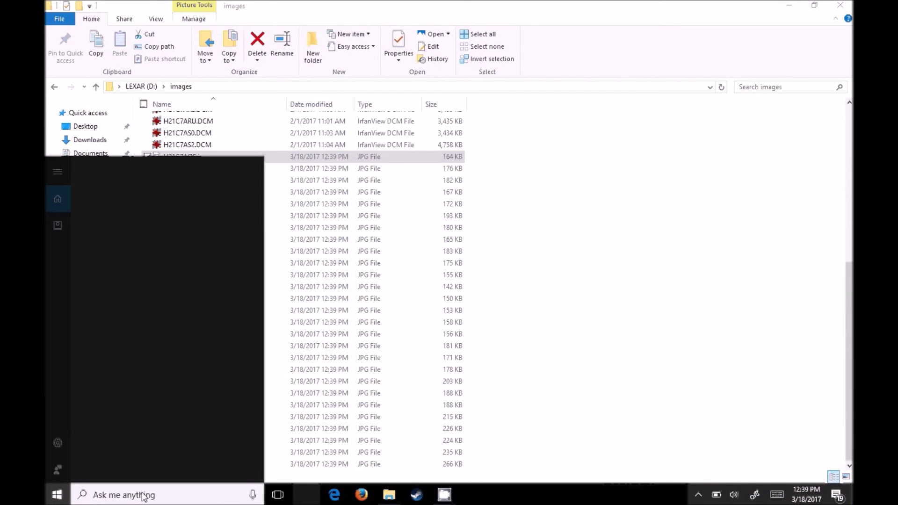
pyautogui.write('powepoint')
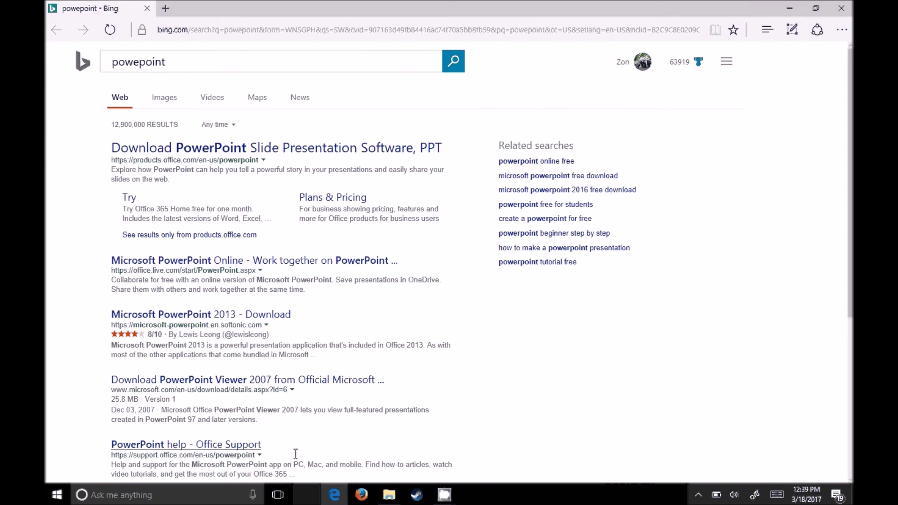
pyautogui.click(180, 499)
pyautogui.write('powe')
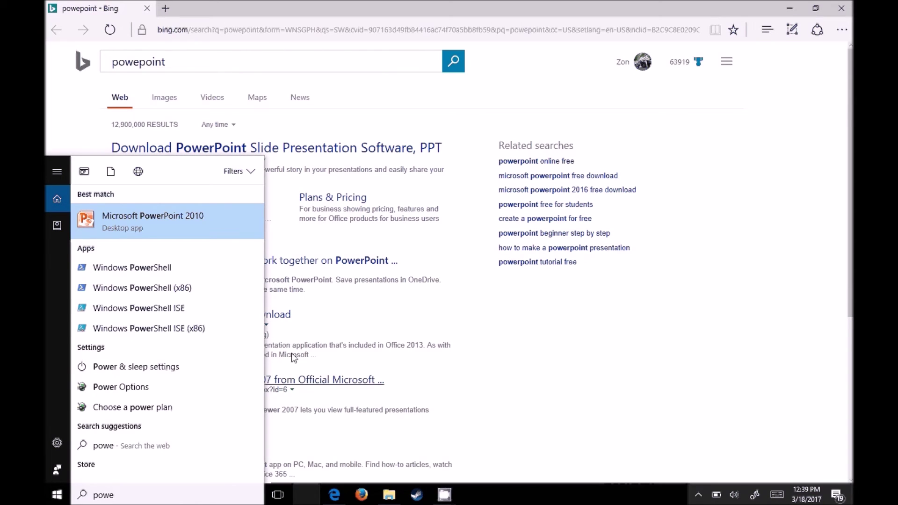
pyautogui.click(211, 226)
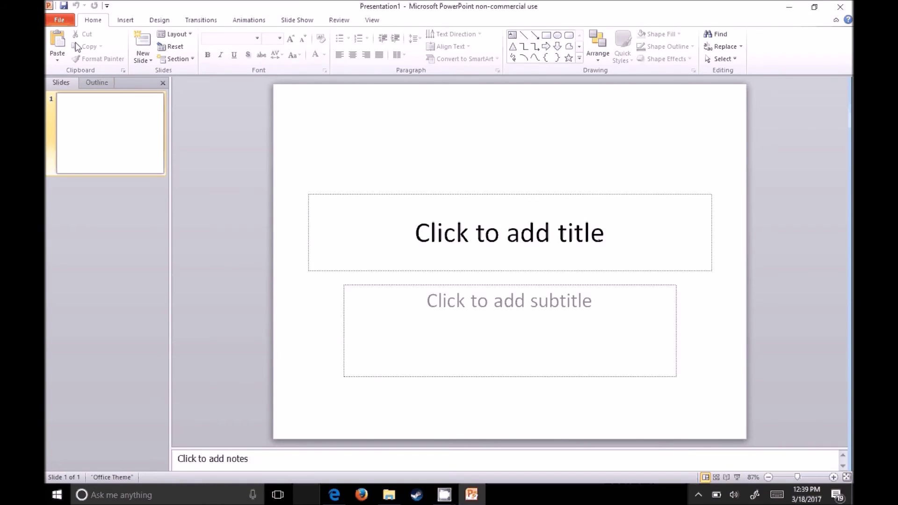
# Close the blank presentation and start a New Photo Album from Insert
pyautogui.click(59, 20)
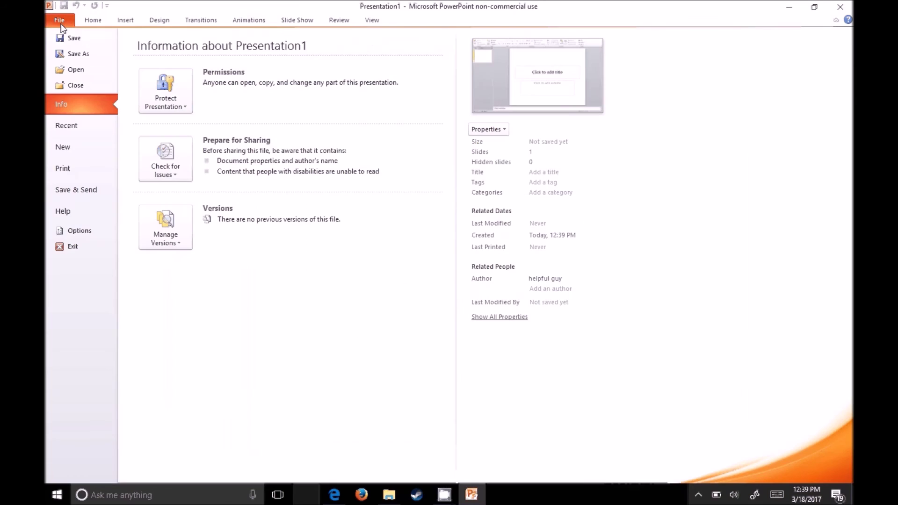
pyautogui.click(62, 86)
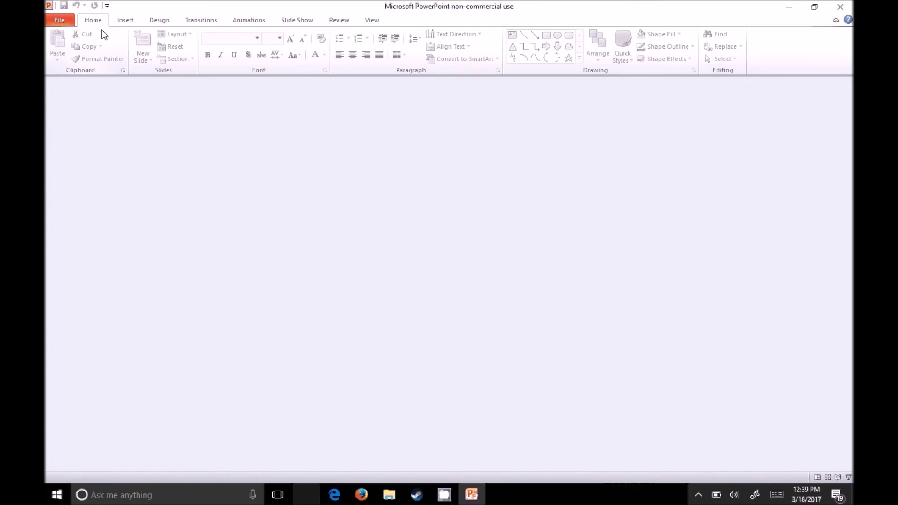
pyautogui.click(125, 21)
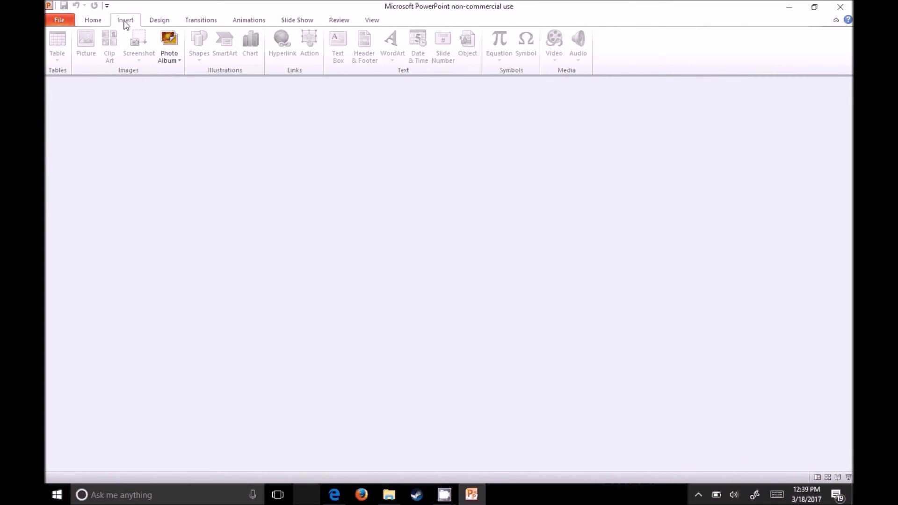
pyautogui.click(172, 63)
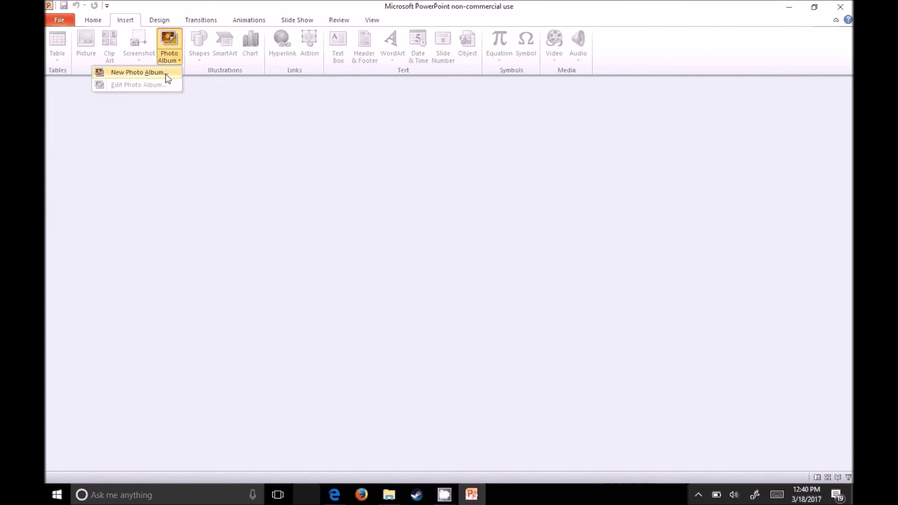
pyautogui.click(166, 76)
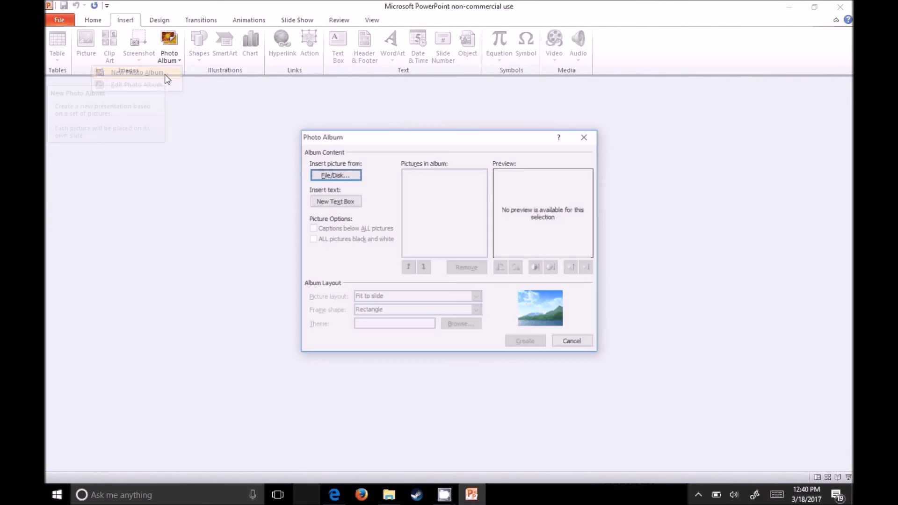
# Add all 27 JPG scans from D:\images to the album from File/Disk
pyautogui.click(352, 176)
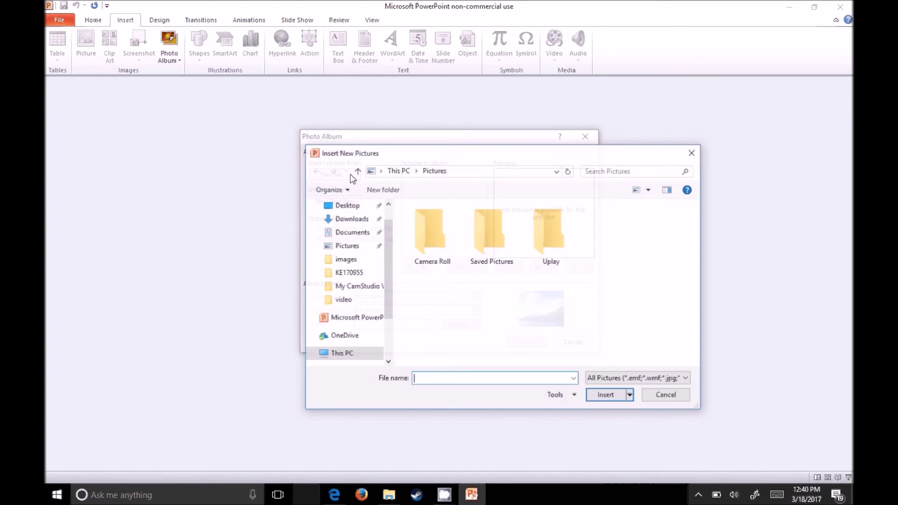
pyautogui.click(557, 171)
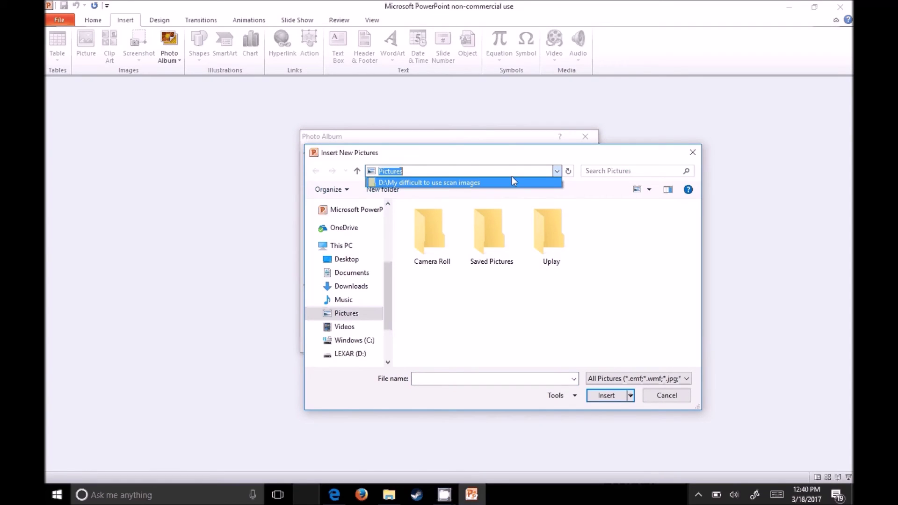
pyautogui.click(533, 156)
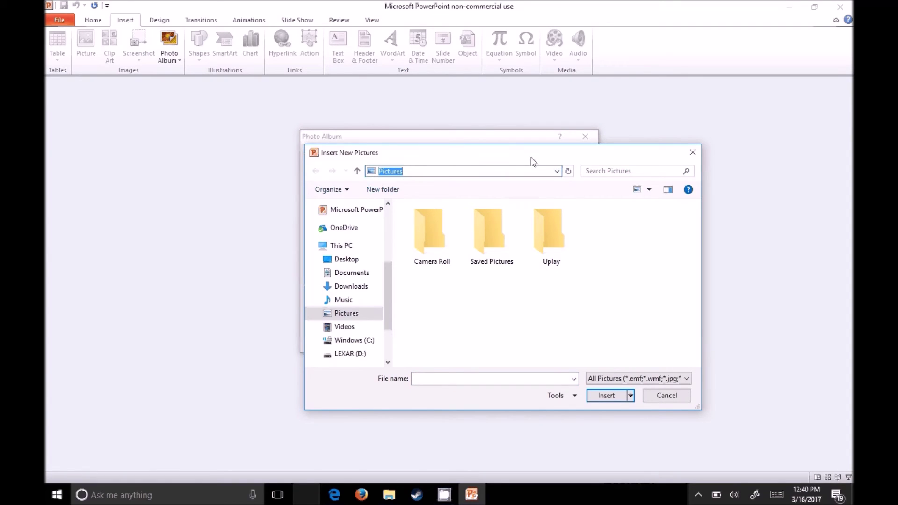
pyautogui.click(351, 354)
pyautogui.doubleClick(452, 239)
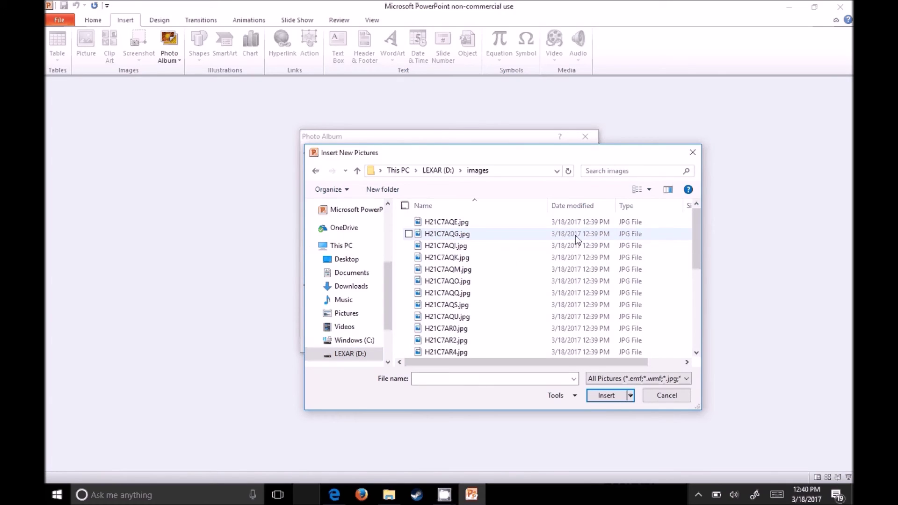
pyautogui.moveTo(697, 255); pyautogui.dragTo(695, 351)
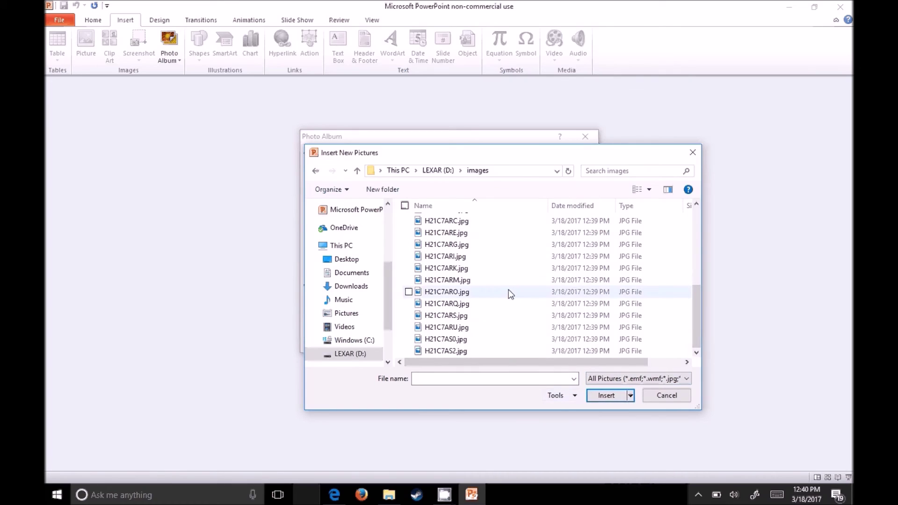
pyautogui.click(489, 279)
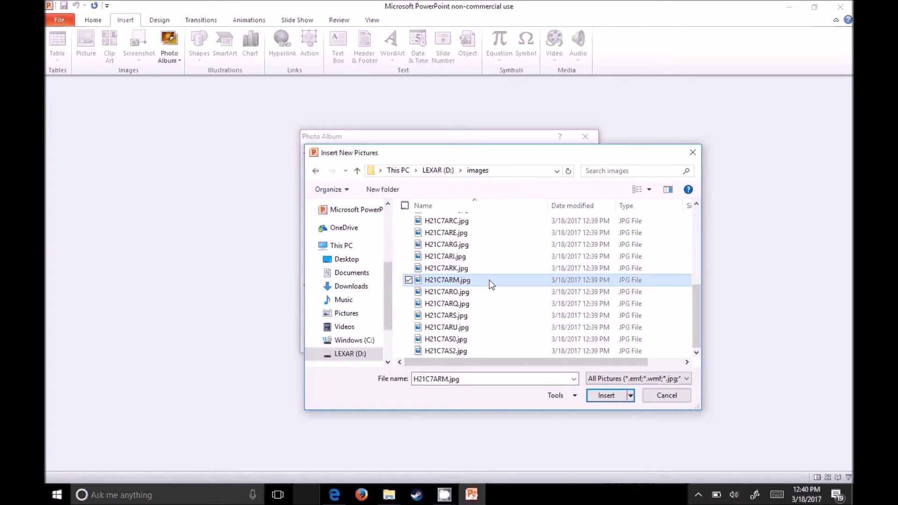
pyautogui.click(405, 205)
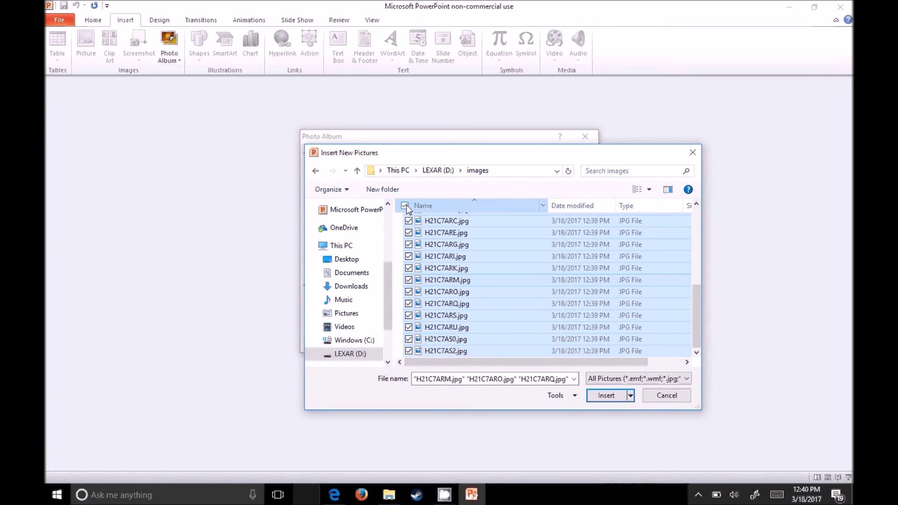
pyautogui.click(604, 395)
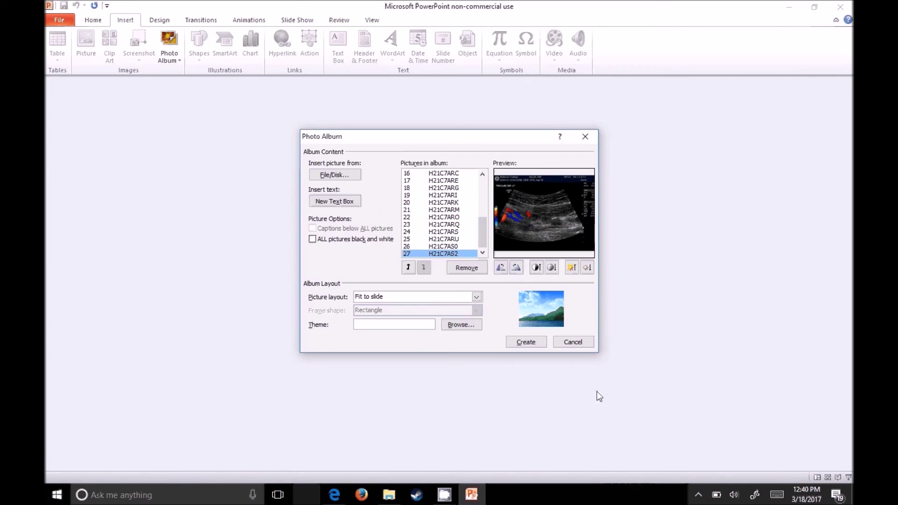
# Create the photo album and browse slides 3 to 5
pyautogui.click(527, 343)
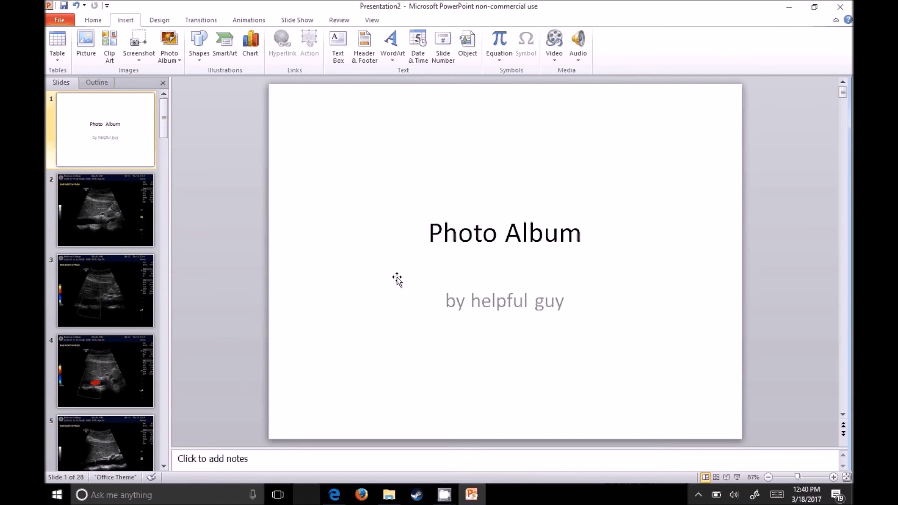
pyautogui.click(122, 290)
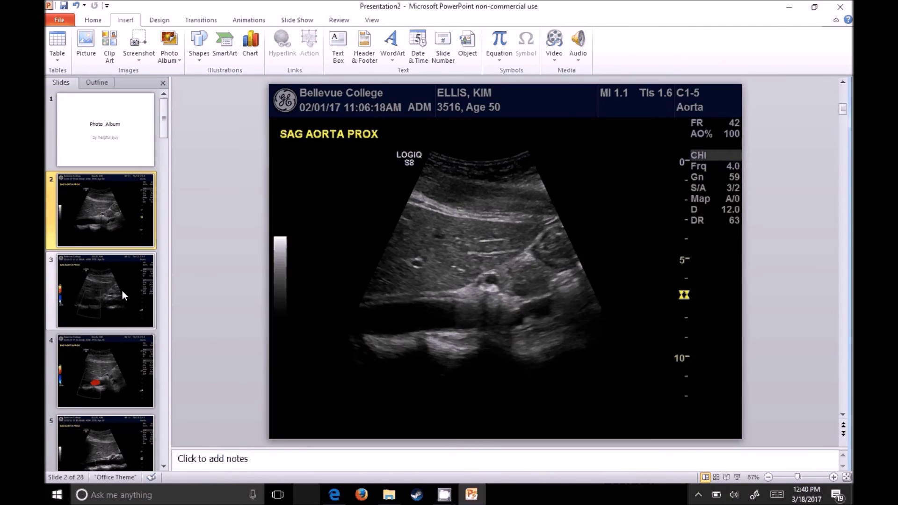
pyautogui.click(117, 346)
pyautogui.click(111, 434)
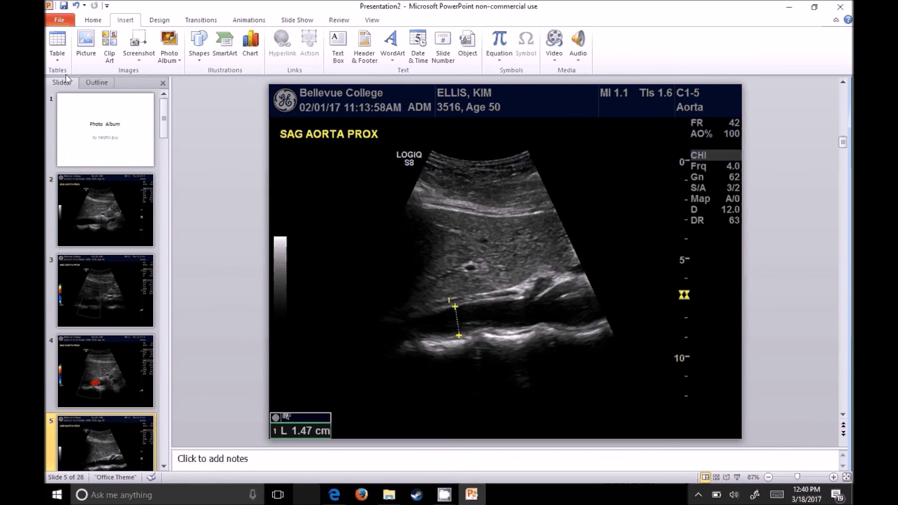
# Save the presentation as Photo Album.pptx in the images folder on LEXAR (D:)
pyautogui.click(62, 23)
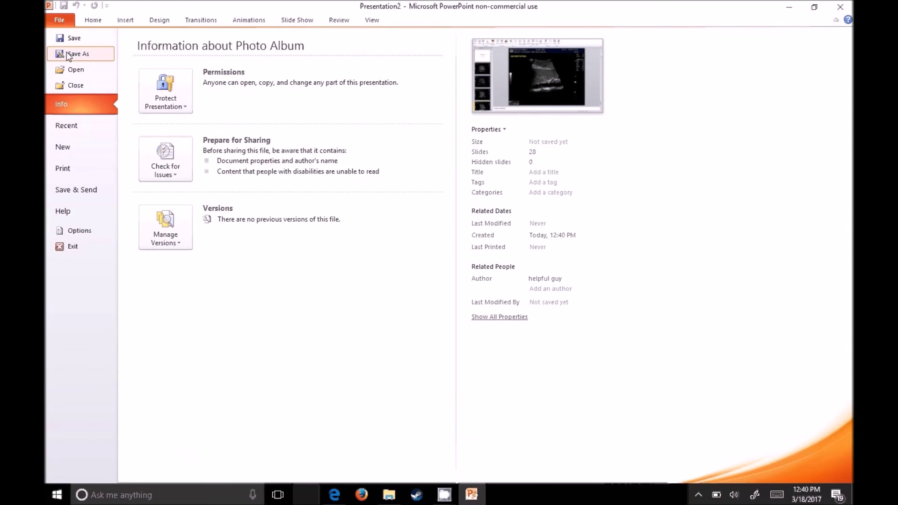
pyautogui.click(68, 54)
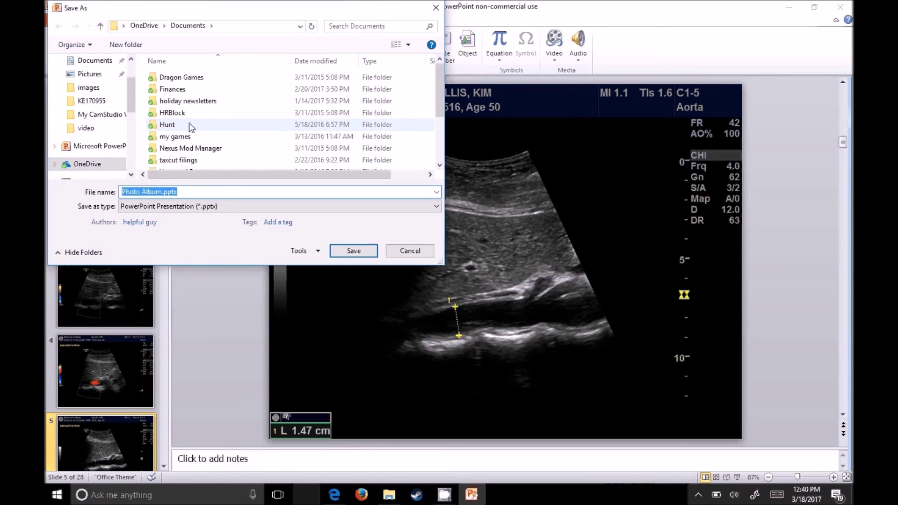
pyautogui.scroll(-6, 133, 137)
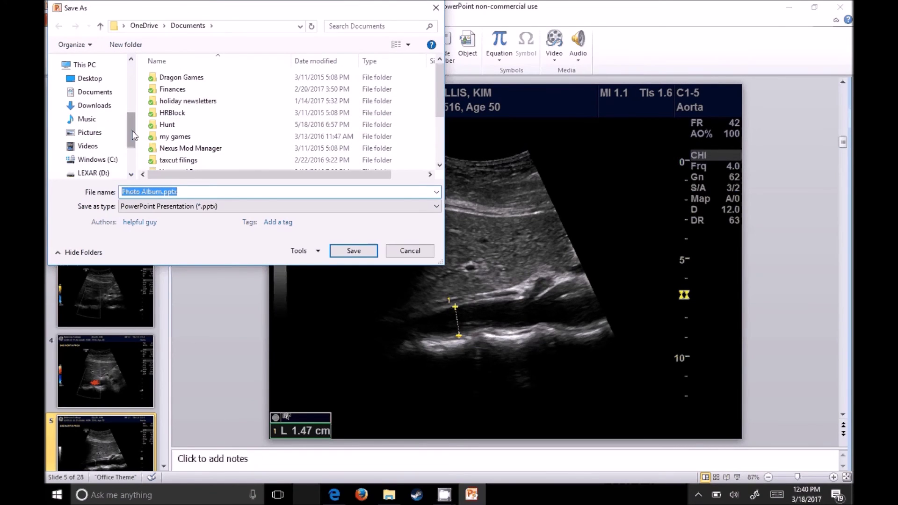
pyautogui.click(88, 146)
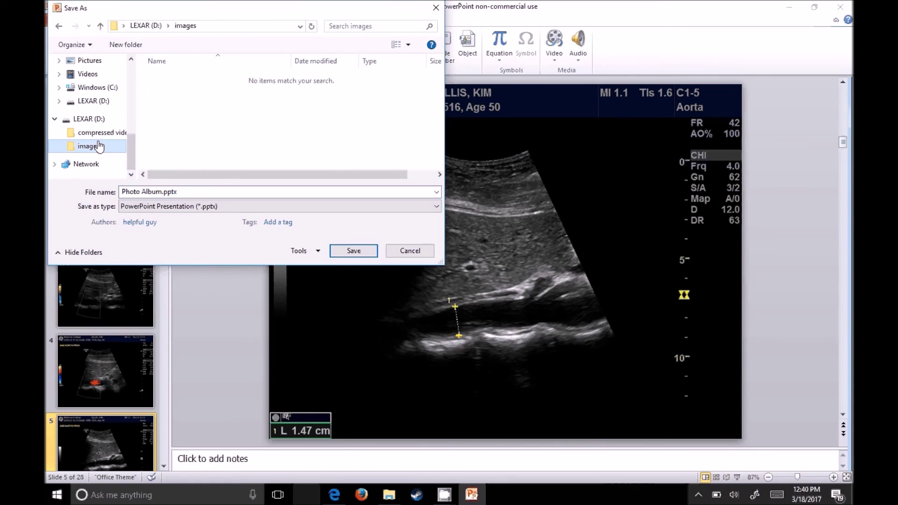
pyautogui.click(335, 247)
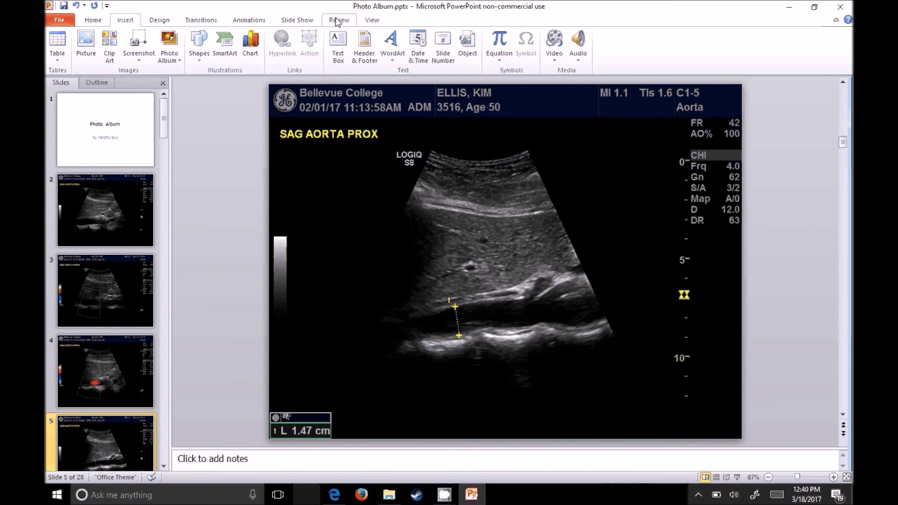
# Switch to Slide Sorter and move the colour-Doppler slide to position 2, then back to 3
pyautogui.click(371, 20)
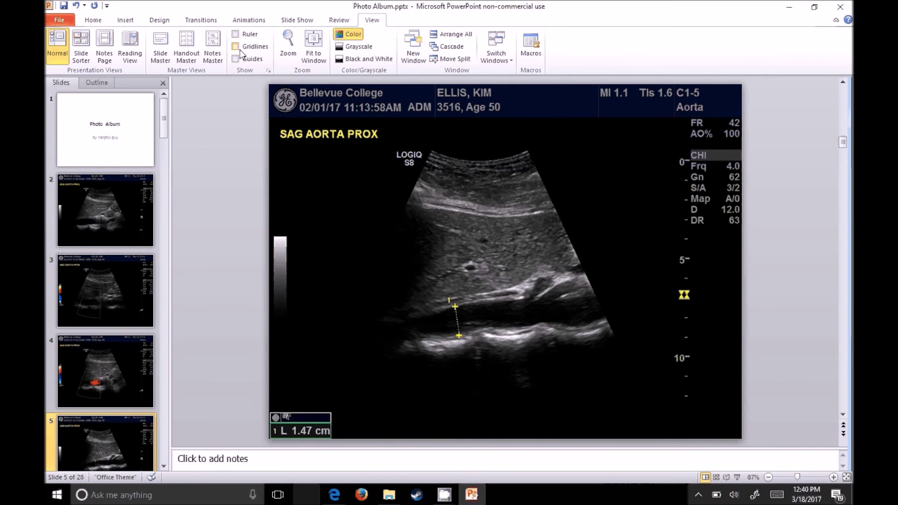
pyautogui.click(87, 50)
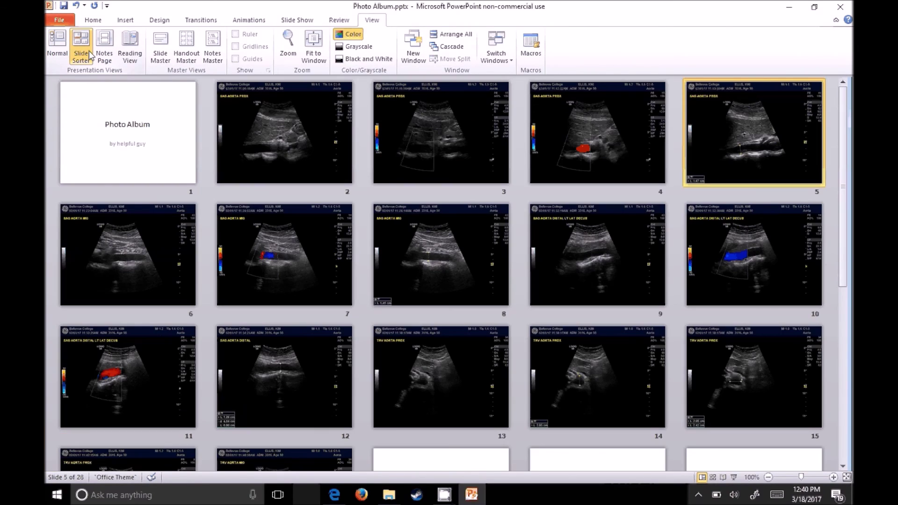
pyautogui.click(417, 238)
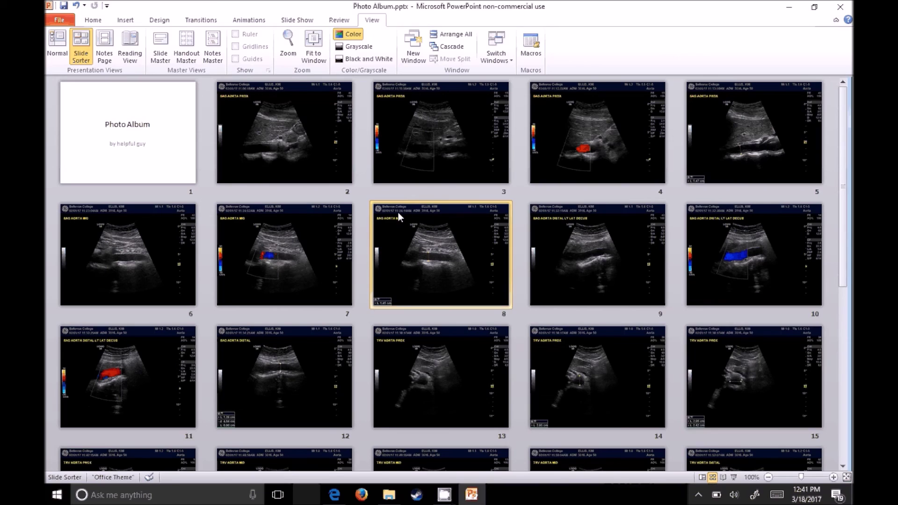
pyautogui.moveTo(388, 175); pyautogui.dragTo(332, 159)
pyautogui.moveTo(245, 149); pyautogui.dragTo(418, 148)
pyautogui.moveTo(497, 143); pyautogui.dragTo(499, 145)
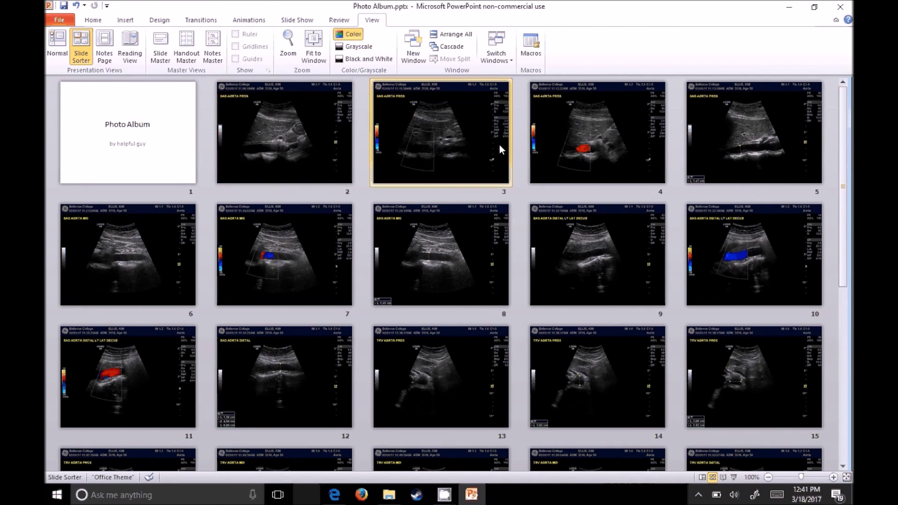